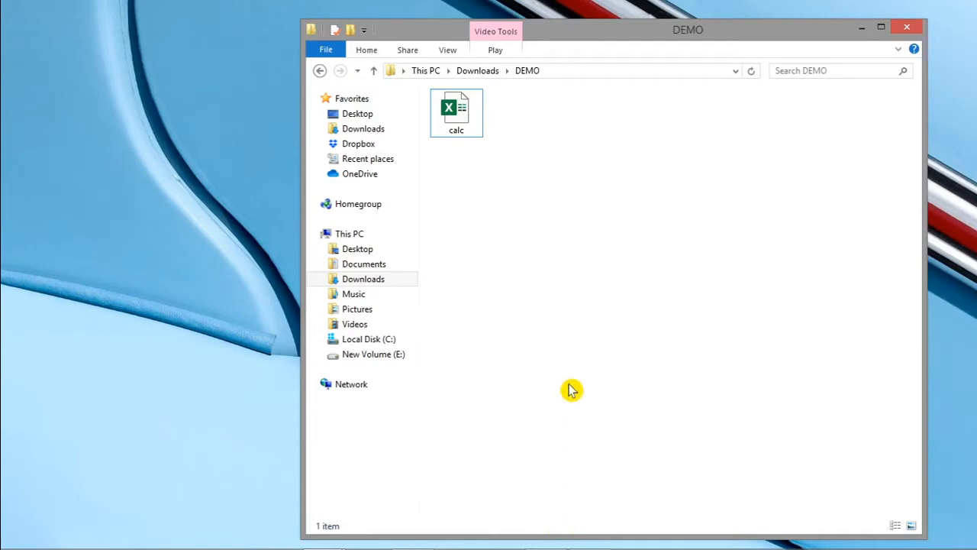
Switch to the calc workbook in Excel and enter the formula =sum(B4+C4) in cell E4 under Add value.
left_click(432, 534)
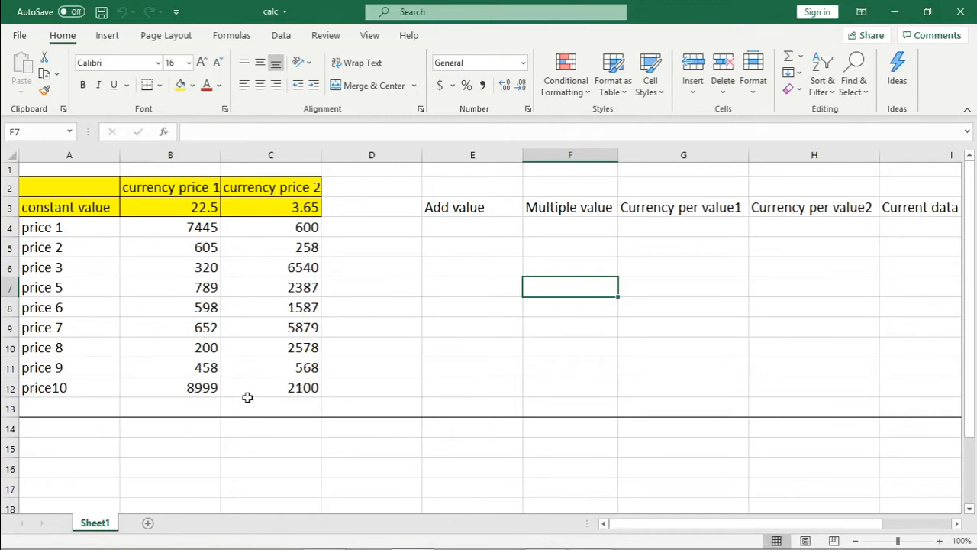
left_click(442, 229)
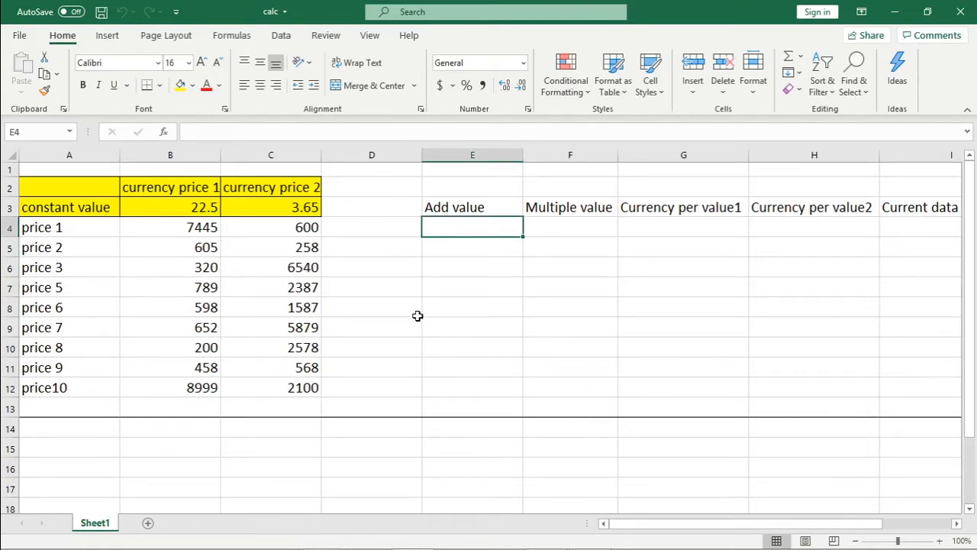
type("=")
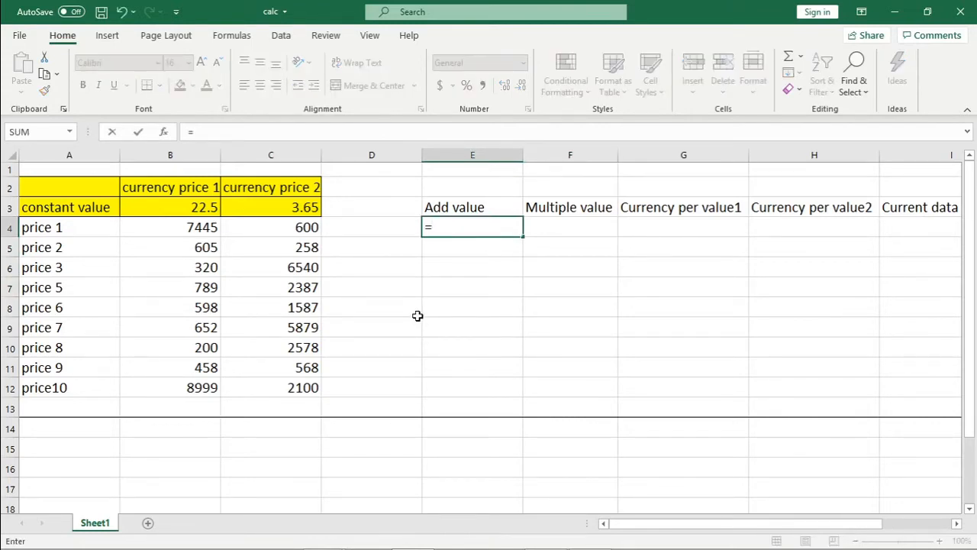
key("BackSpace")
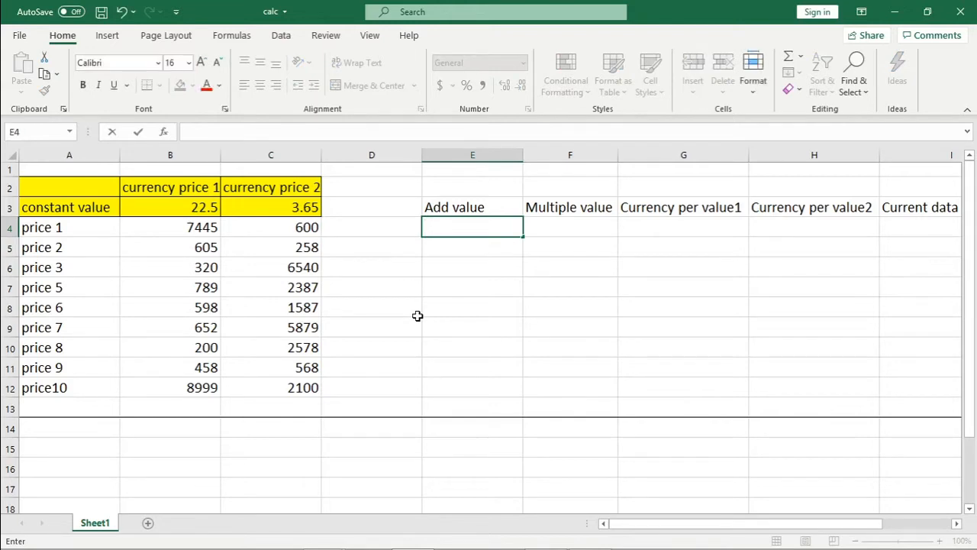
type("=")
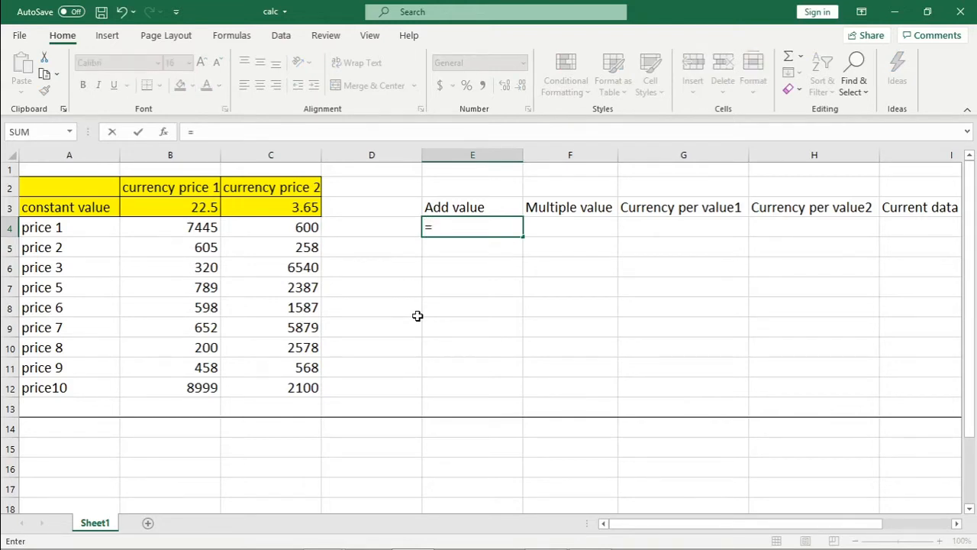
type("sum(")
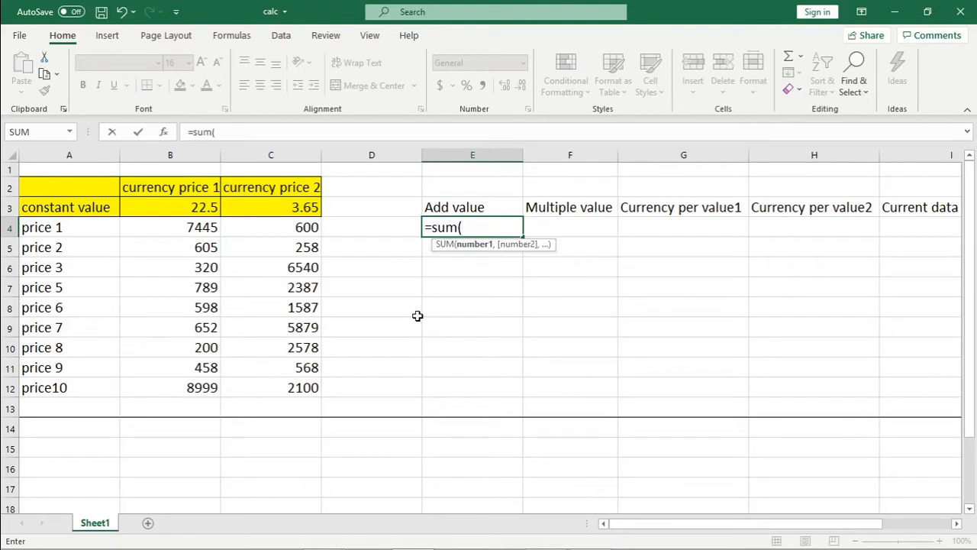
left_click(207, 229)
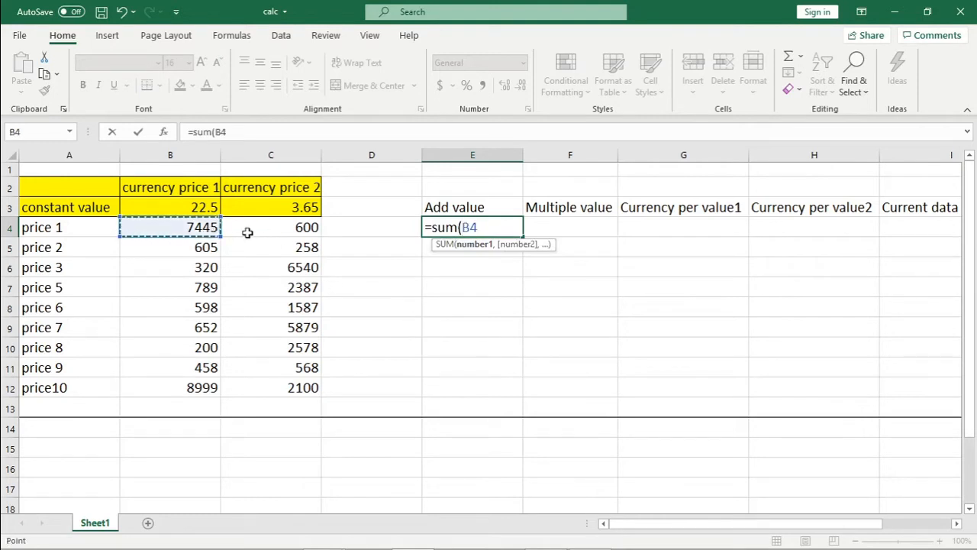
type("+")
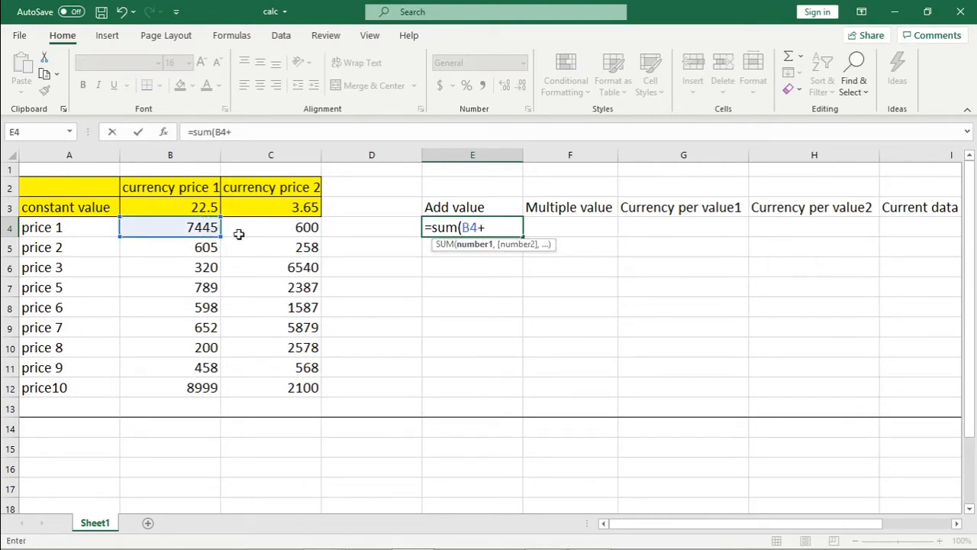
left_click(296, 230)
type(")")
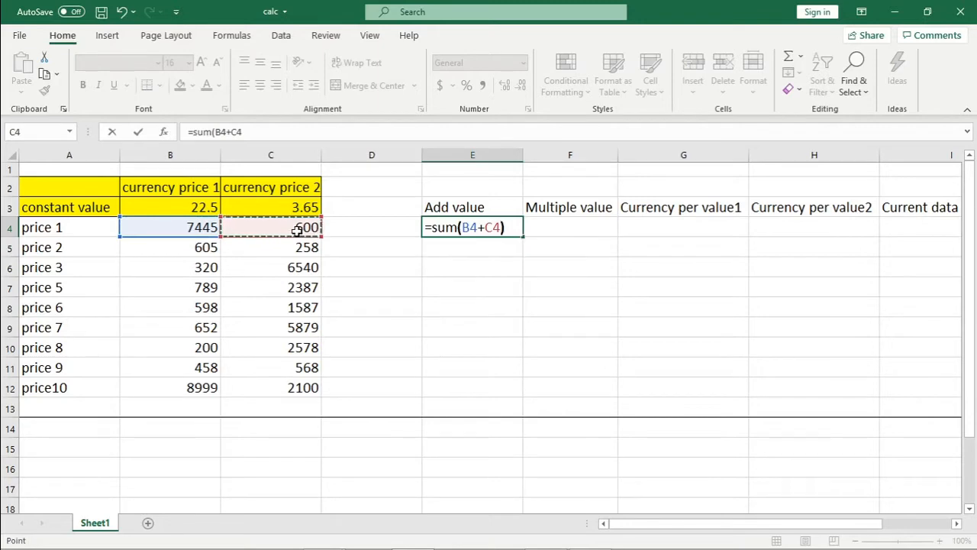
key("Return")
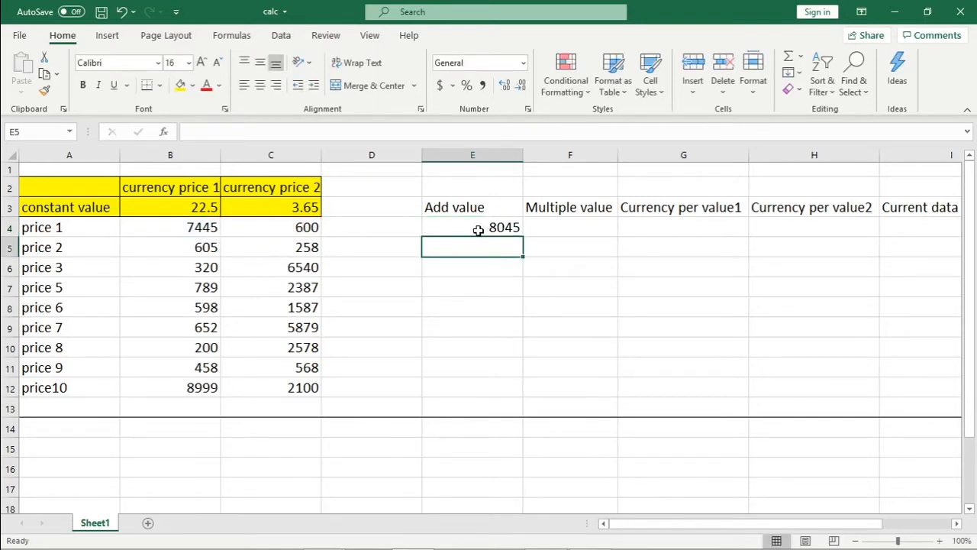
Select B4:C4 to check the sum of the two price 1 amounts against cell E4.
left_click(205, 230)
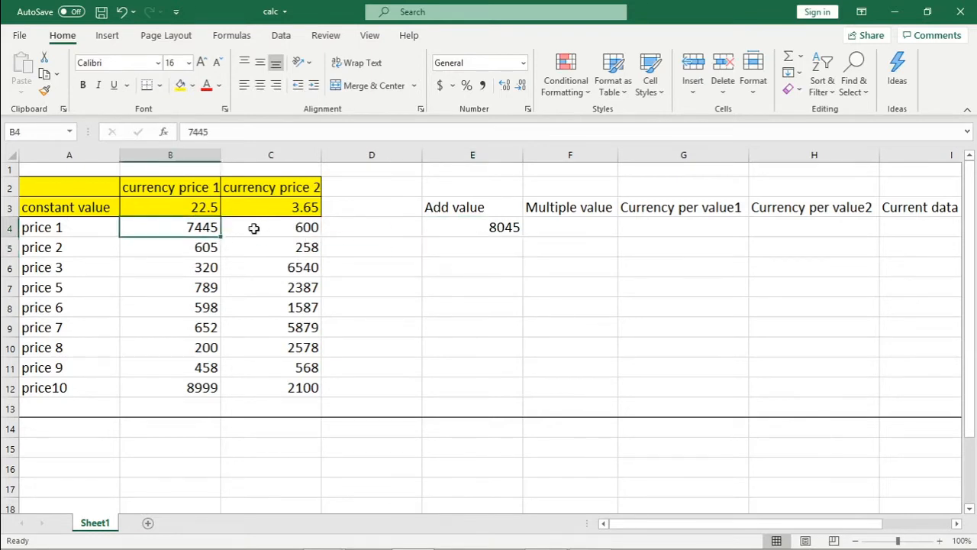
left_click(292, 226, "shift")
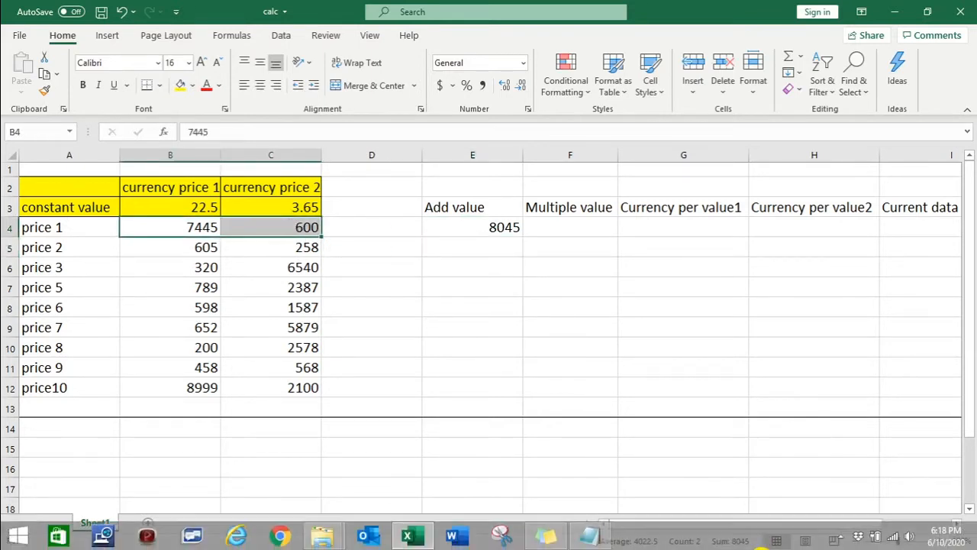
left_click(502, 240)
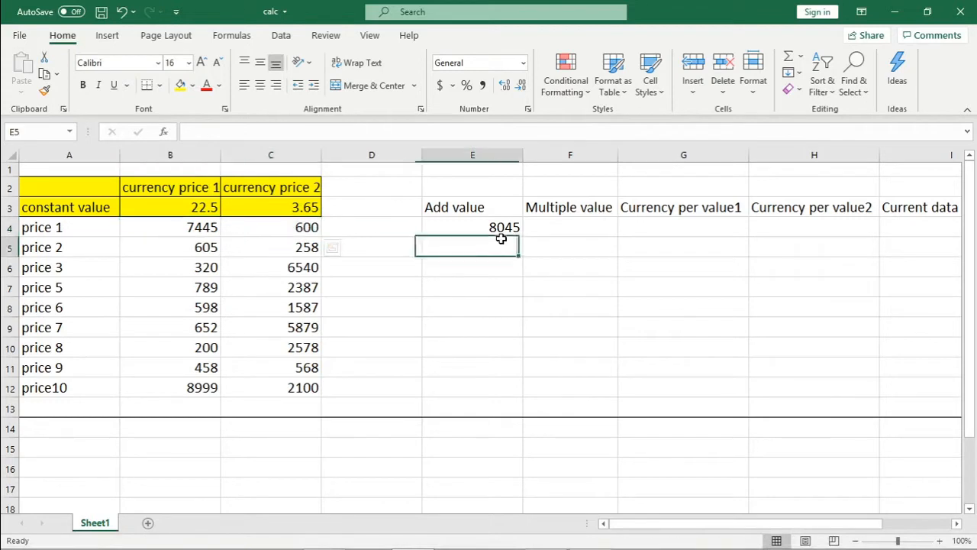
Fill the E4 formula down through E12, then select B12:C12 to check the price10 sum.
left_click(502, 230)
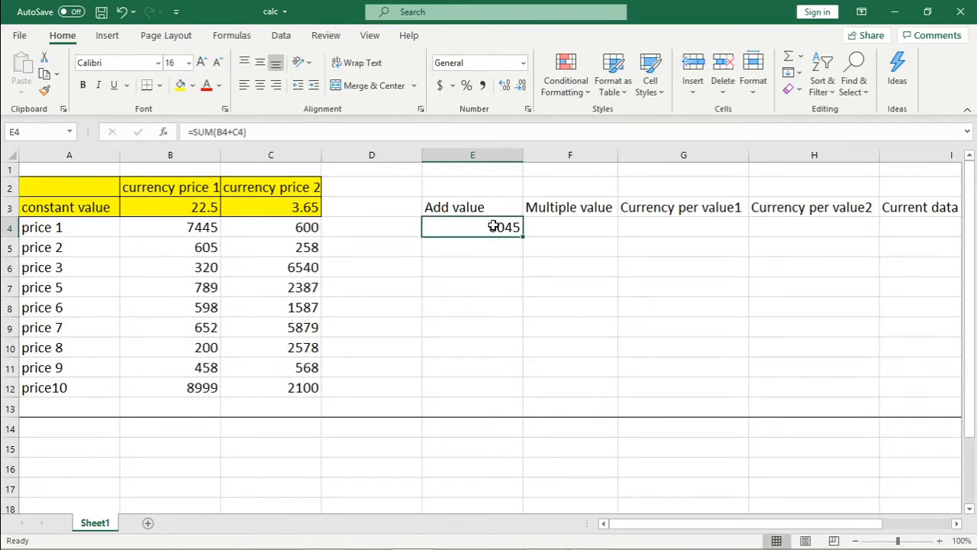
left_click_drag(524, 238, 524, 396)
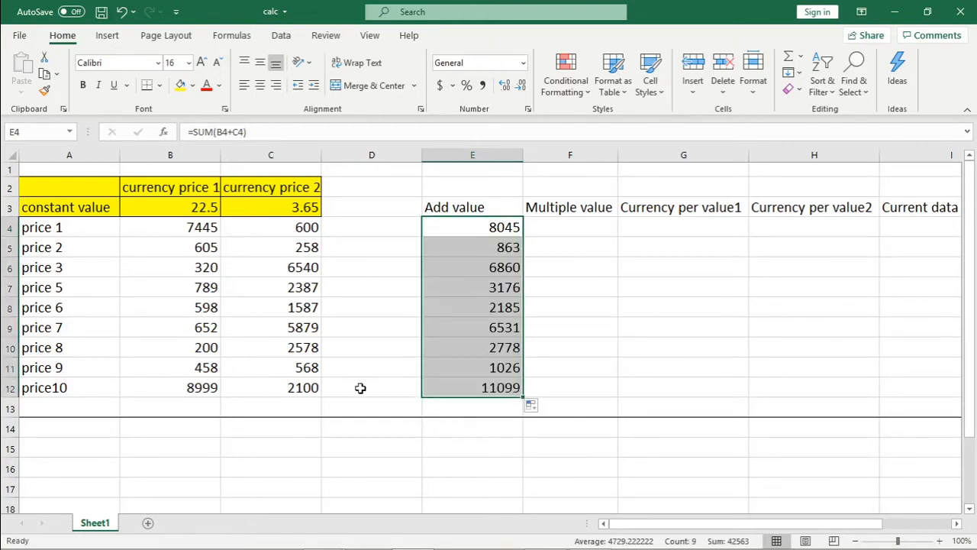
left_click(398, 401)
left_click_drag(197, 390, 272, 396)
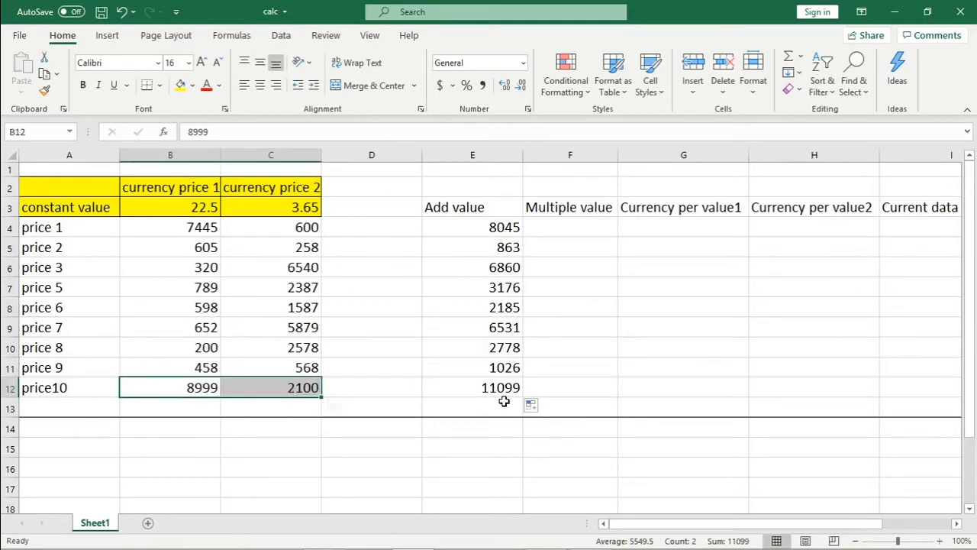
Enter =sum(B4*C4) in cell F4 under Multiple value and fill the formula down through F12.
left_click(578, 249)
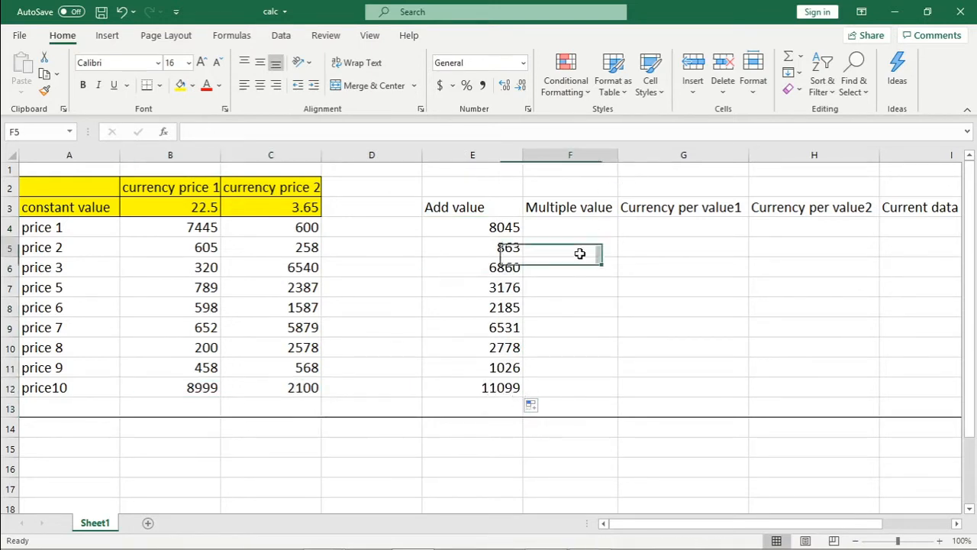
left_click(574, 229)
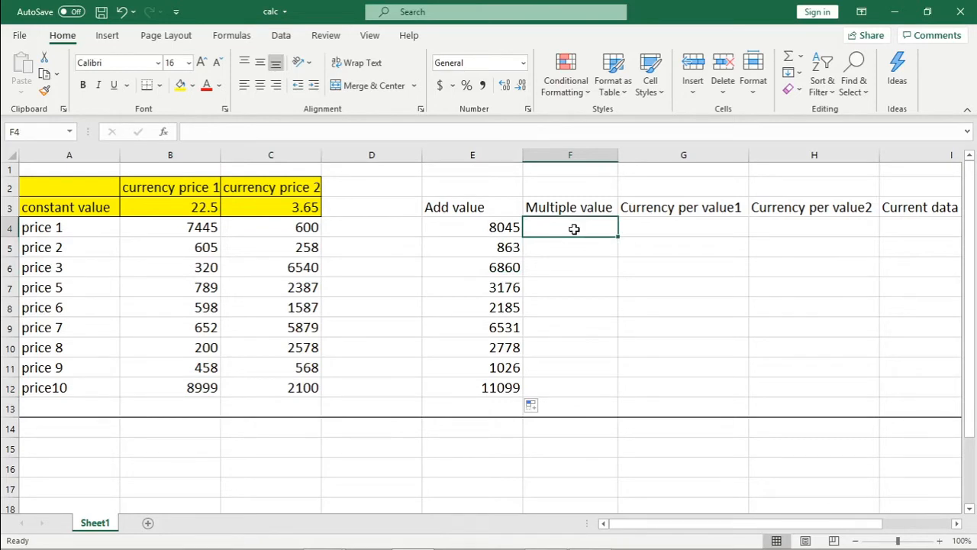
type("=")
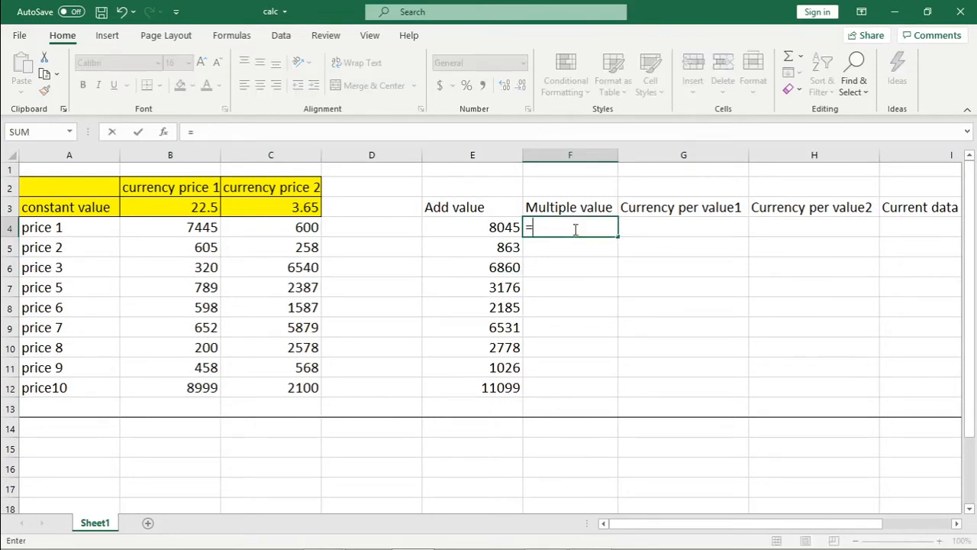
type("sum(")
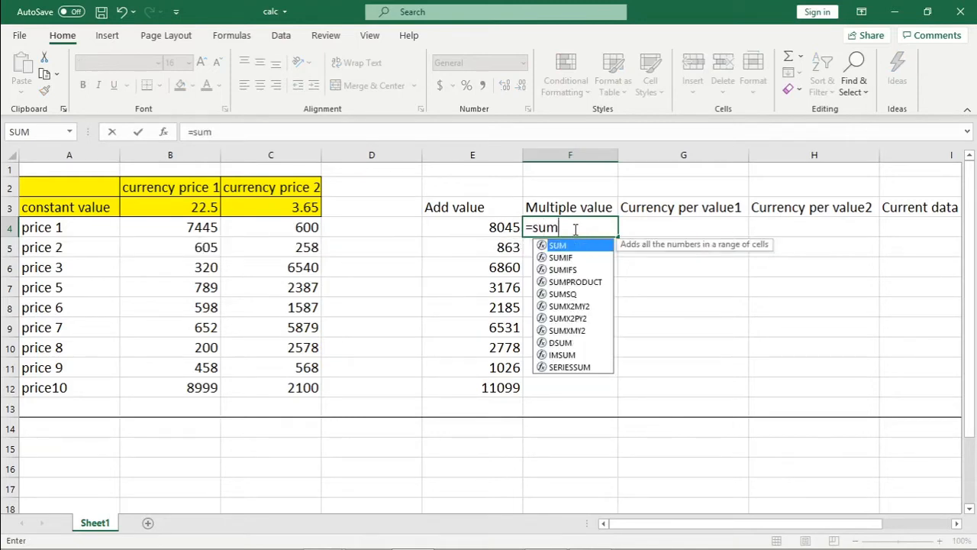
left_click(205, 226)
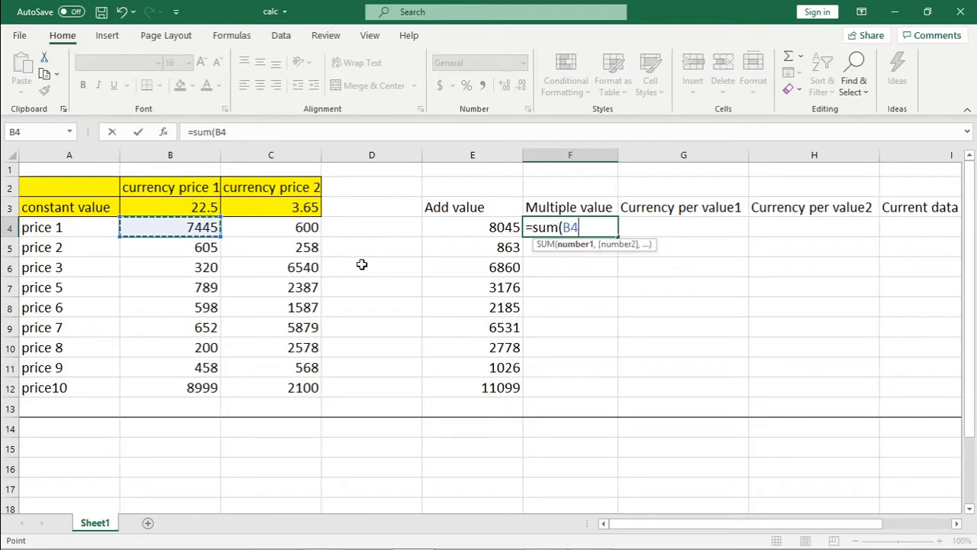
type("*")
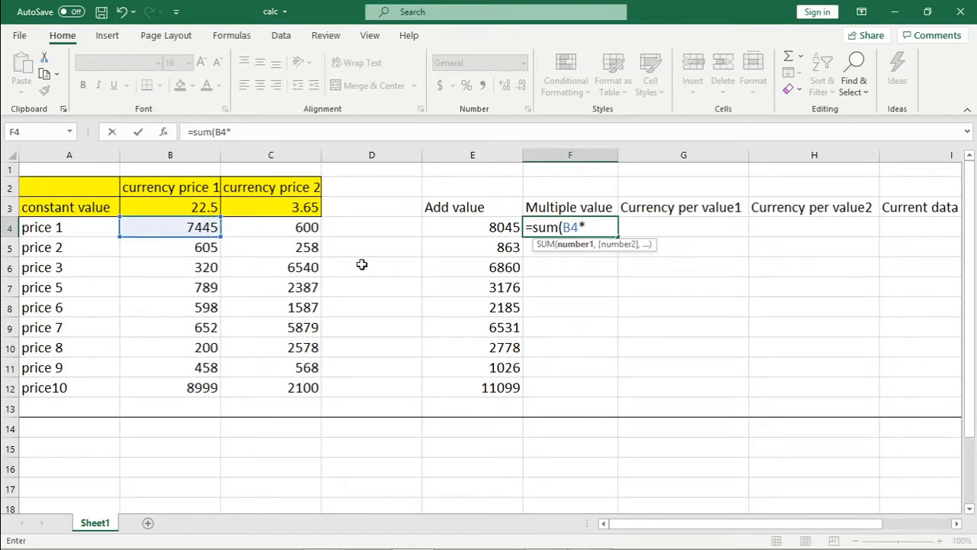
left_click(309, 229)
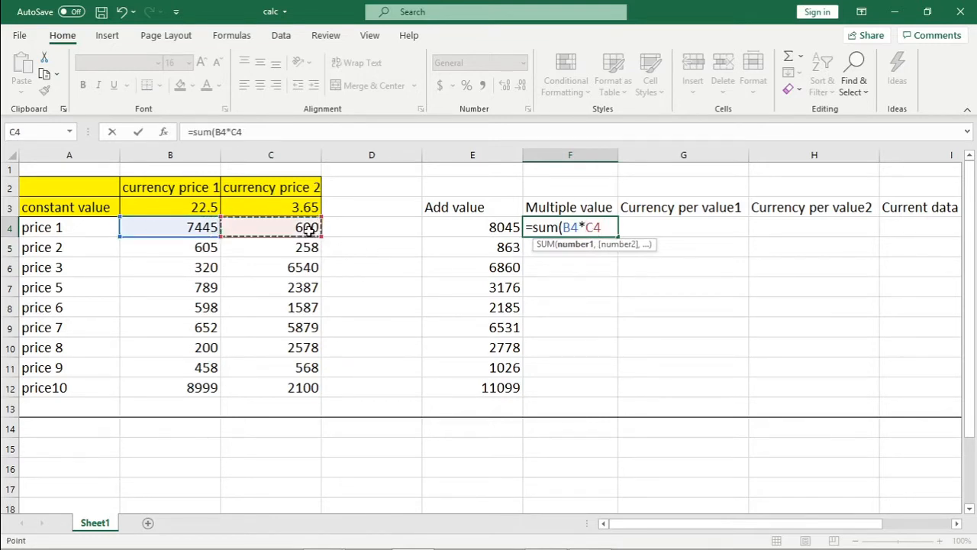
key("Return")
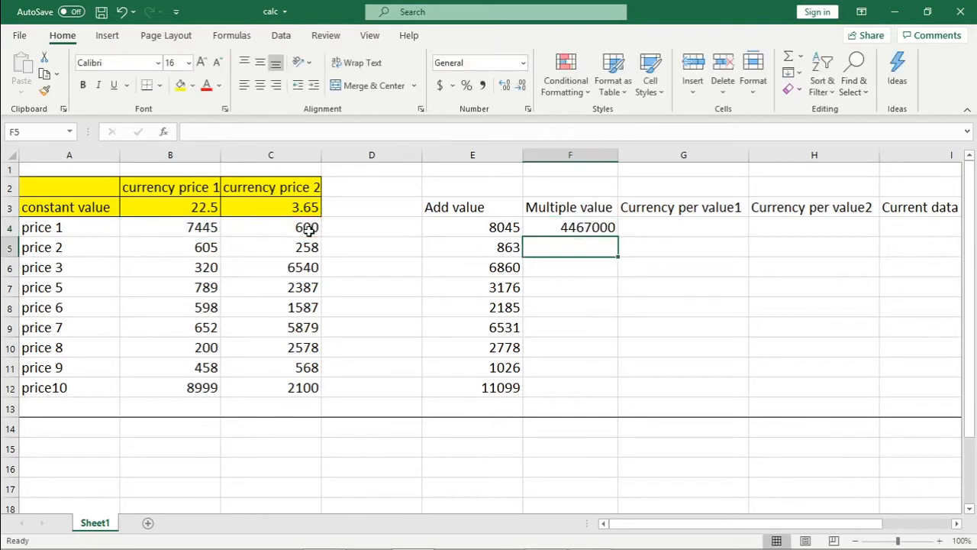
left_click(595, 229)
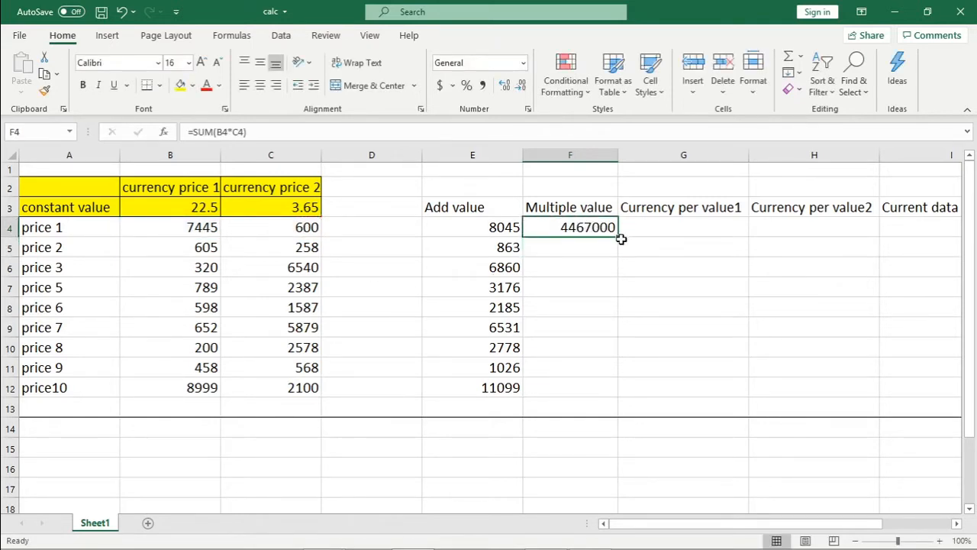
left_click_drag(619, 237, 617, 393)
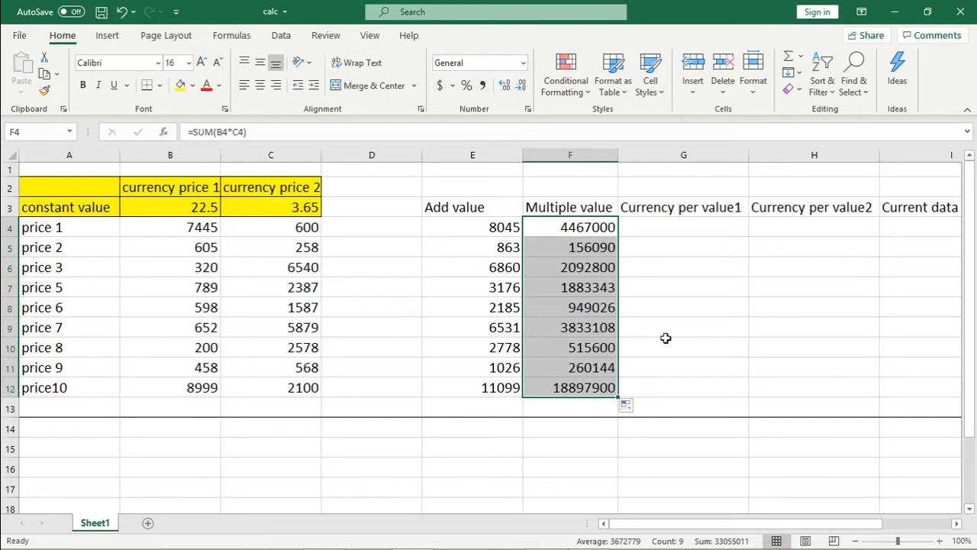
Enter the formula =sum(C4*C3) in cell G4 under Currency per value1.
left_click(685, 227)
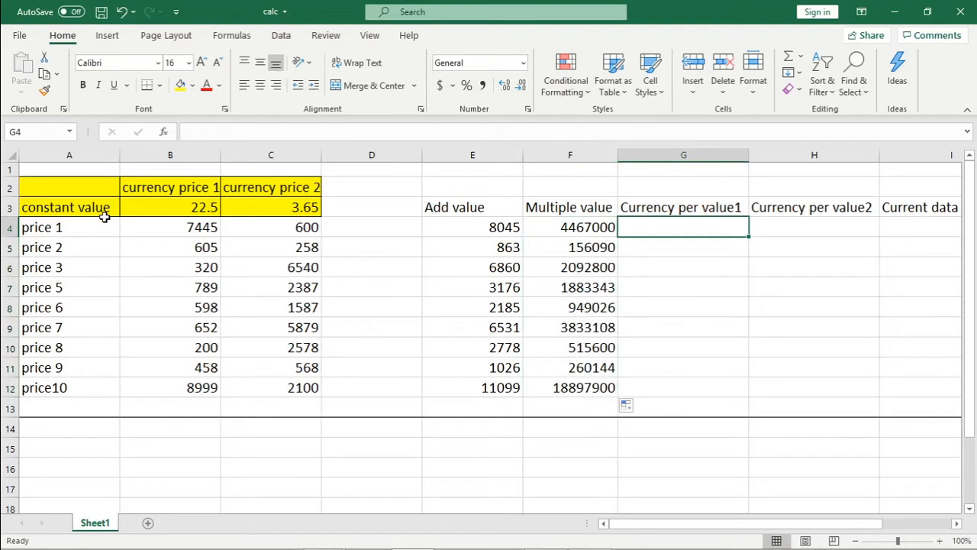
left_click(262, 211)
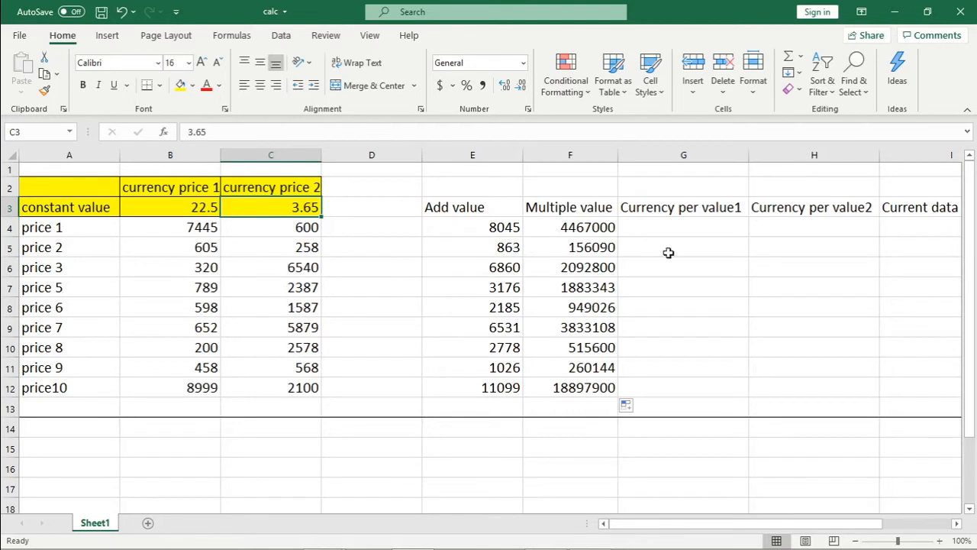
left_click(674, 226)
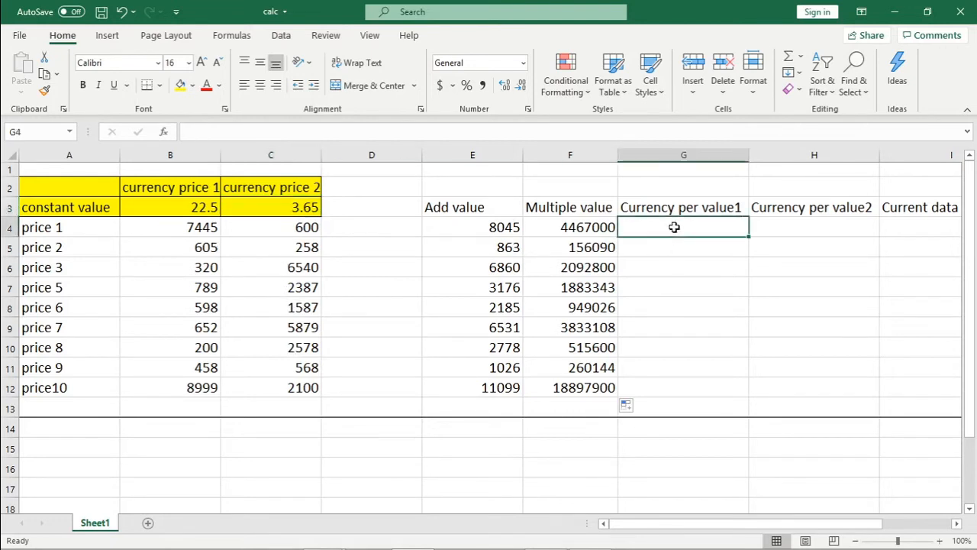
type("=")
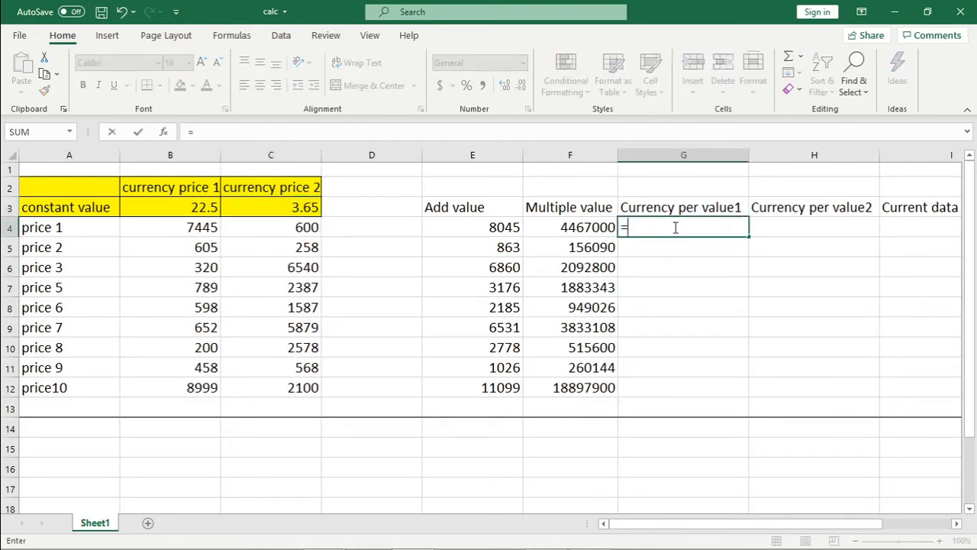
type("sum")
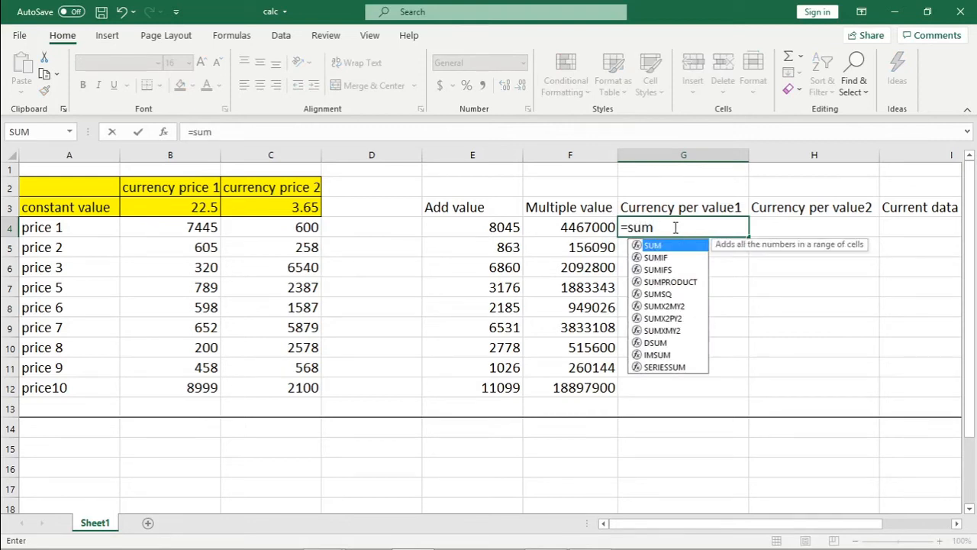
type("(")
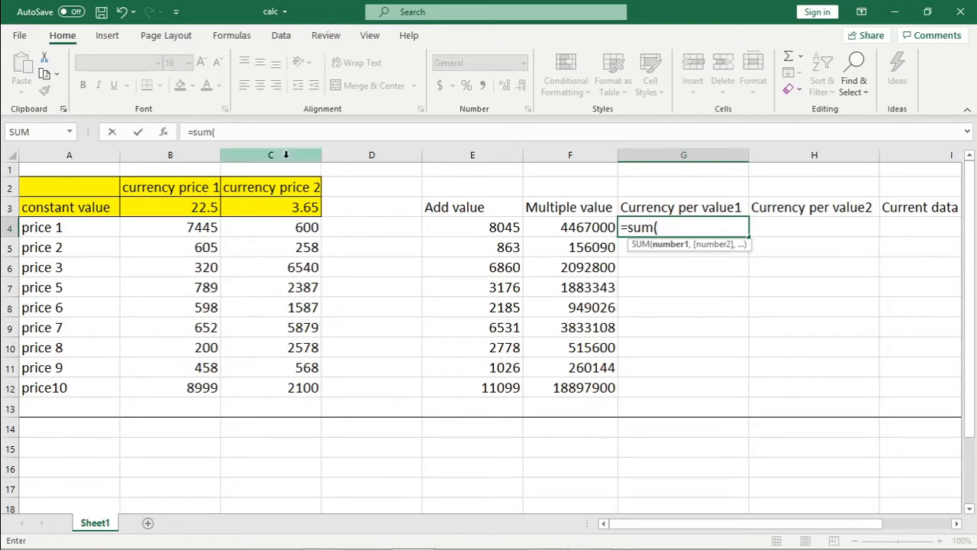
left_click(313, 233)
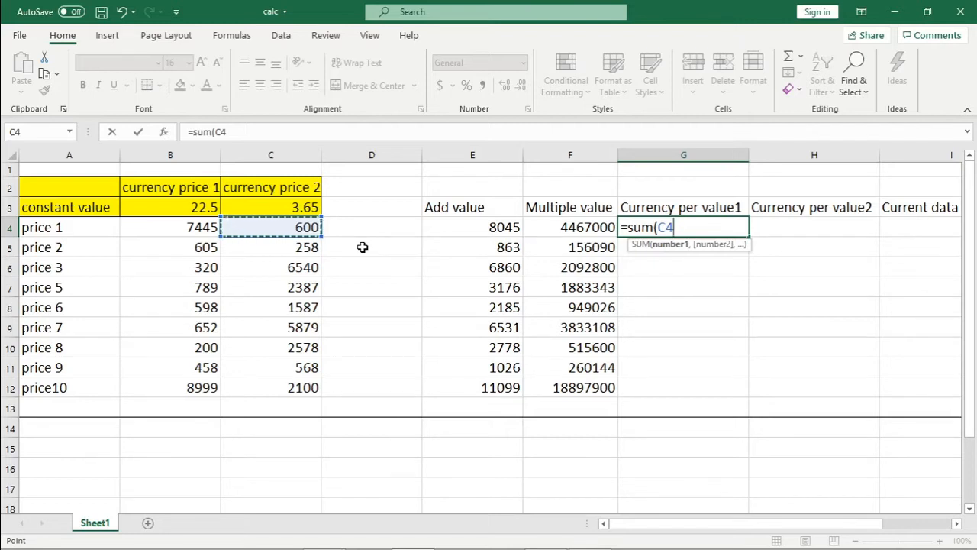
type("*")
left_click(300, 207)
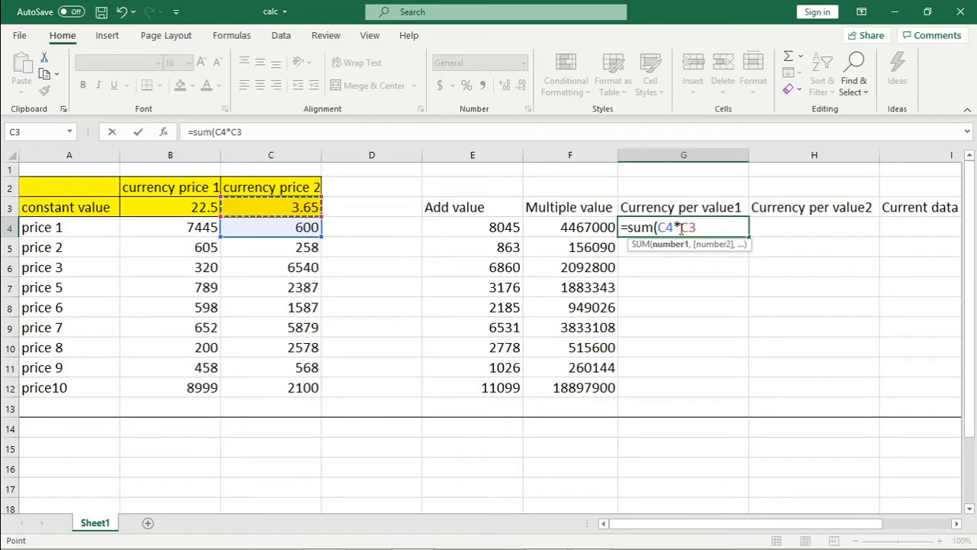
type(")")
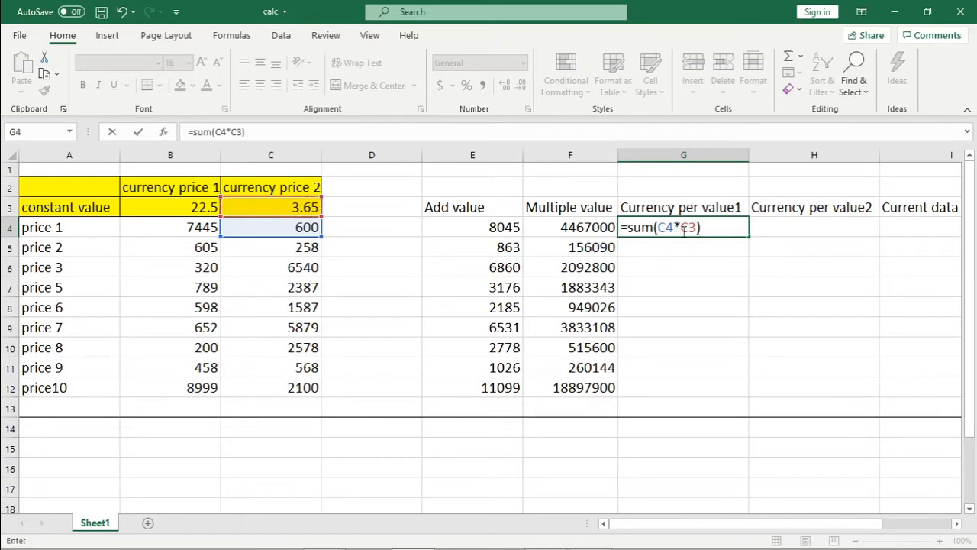
key("Return")
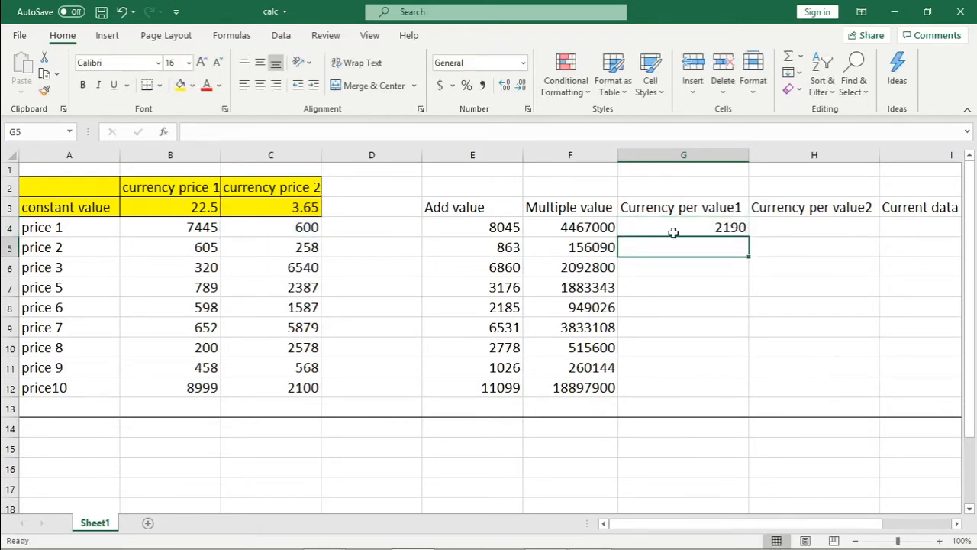
Try filling the G4 formula down through G8 and undo the fill.
left_click(673, 233)
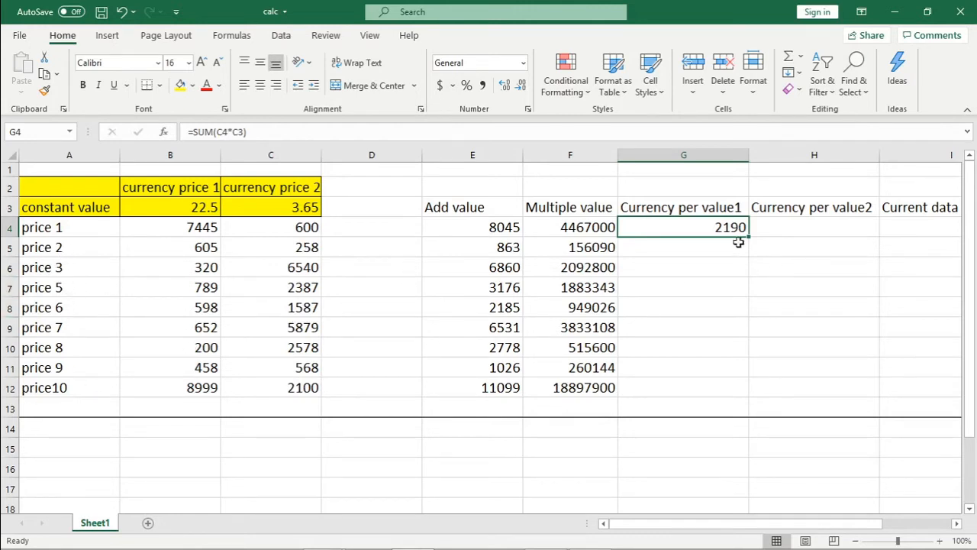
left_click_drag(748, 236, 745, 314)
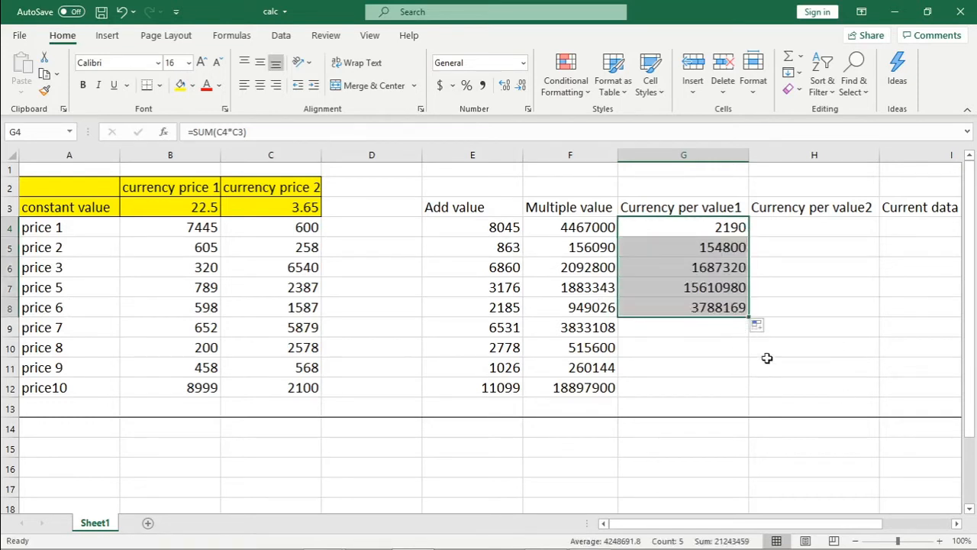
left_click(122, 12)
left_click(681, 248)
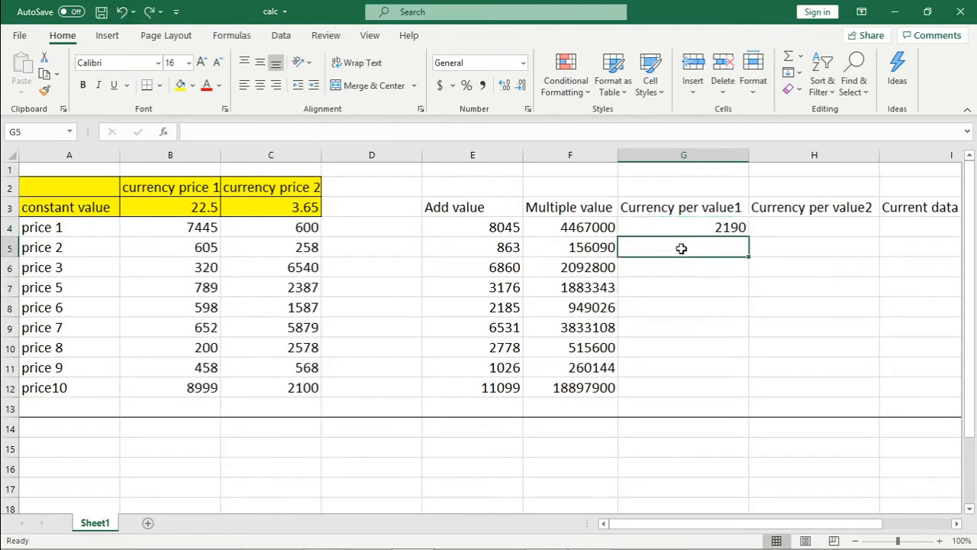
Make the C3 constant an absolute reference in cell G4, so the formula reads =SUM(C4*$C$3).
left_click(711, 233)
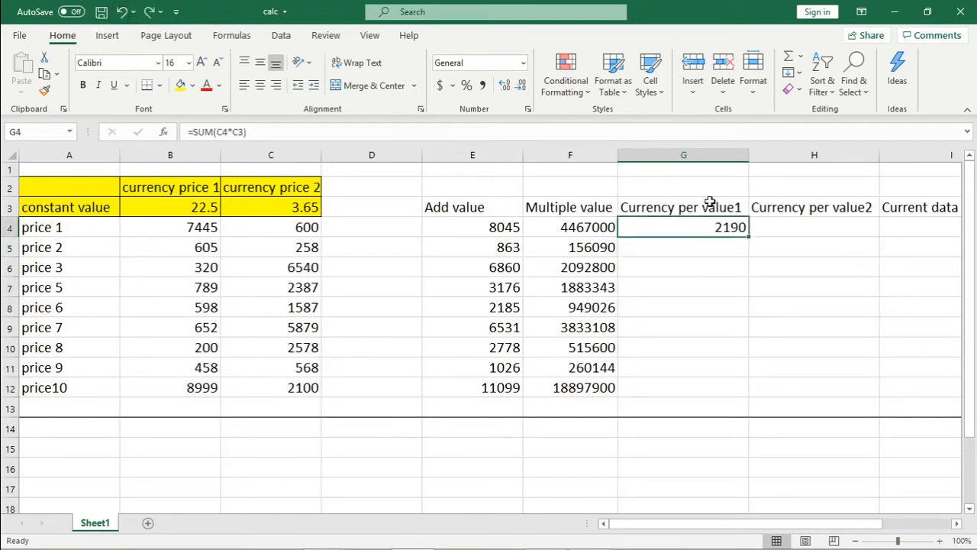
key("F2")
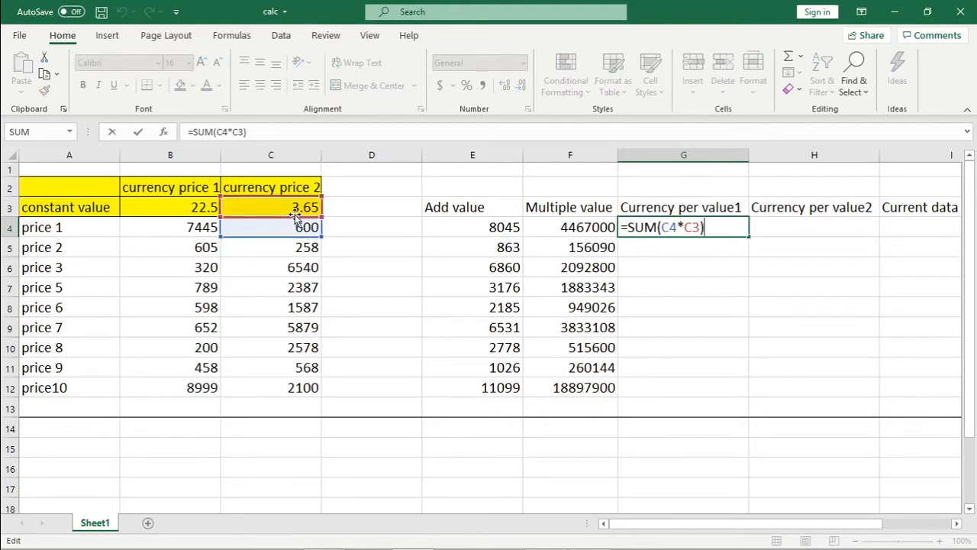
left_click(691, 227)
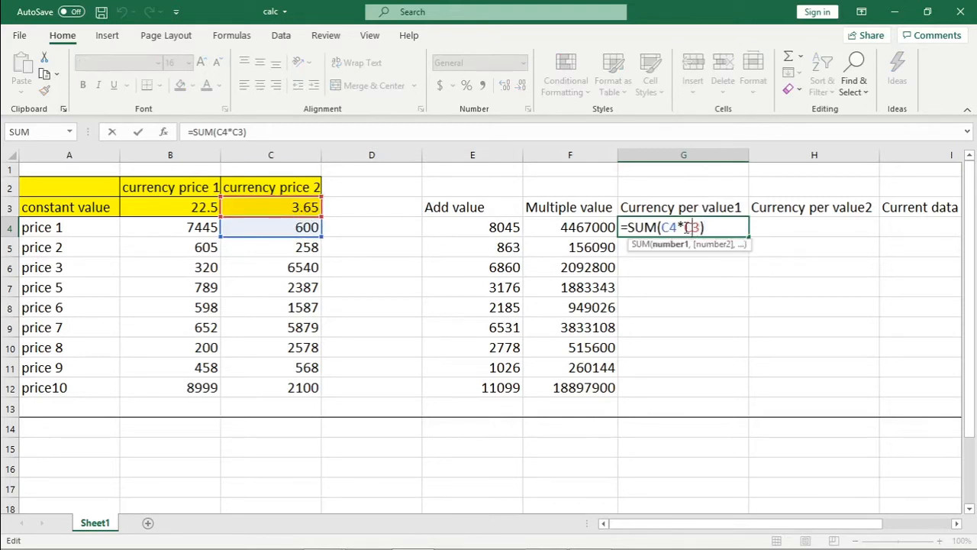
type("$C")
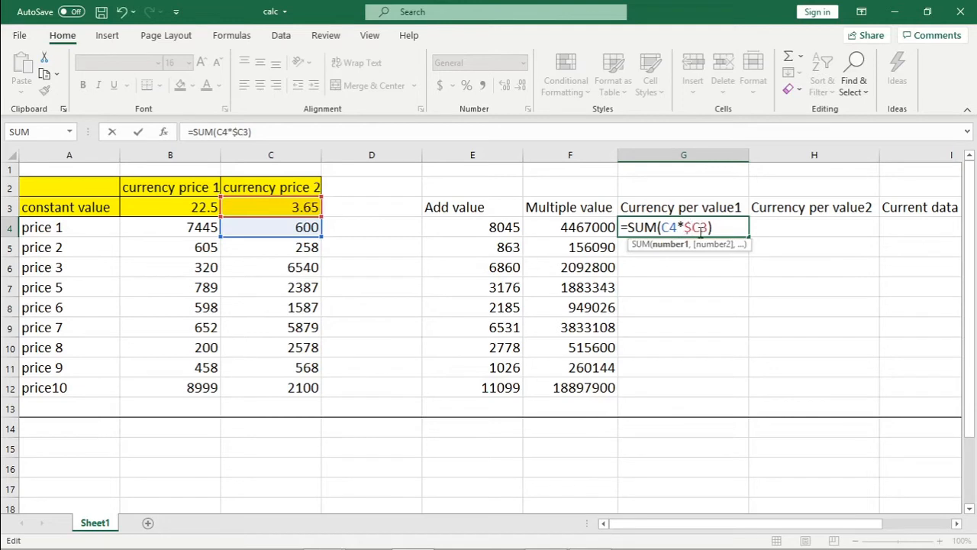
type("$")
key("Return")
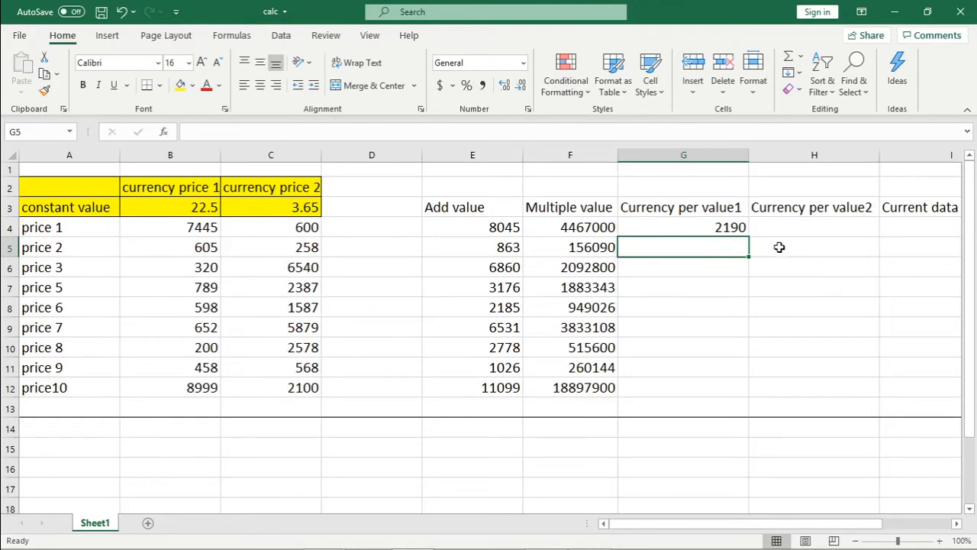
Fill the Currency per value1 formula from G4 down through G12.
left_click(699, 229)
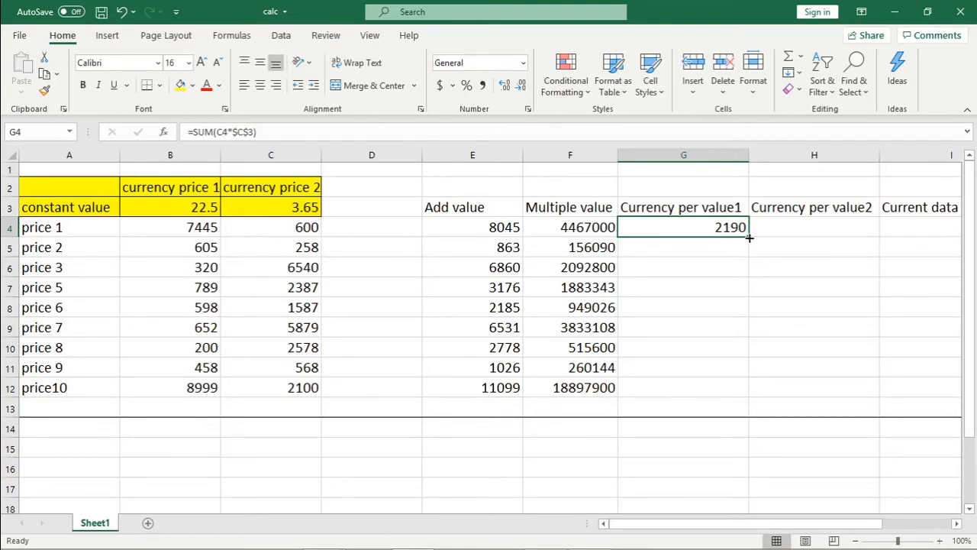
mouse_move(749, 238)
left_mouse_down()
mouse_move(744, 268)
mouse_move(753, 241)
left_mouse_up()
left_click_drag(747, 263, 745, 400)
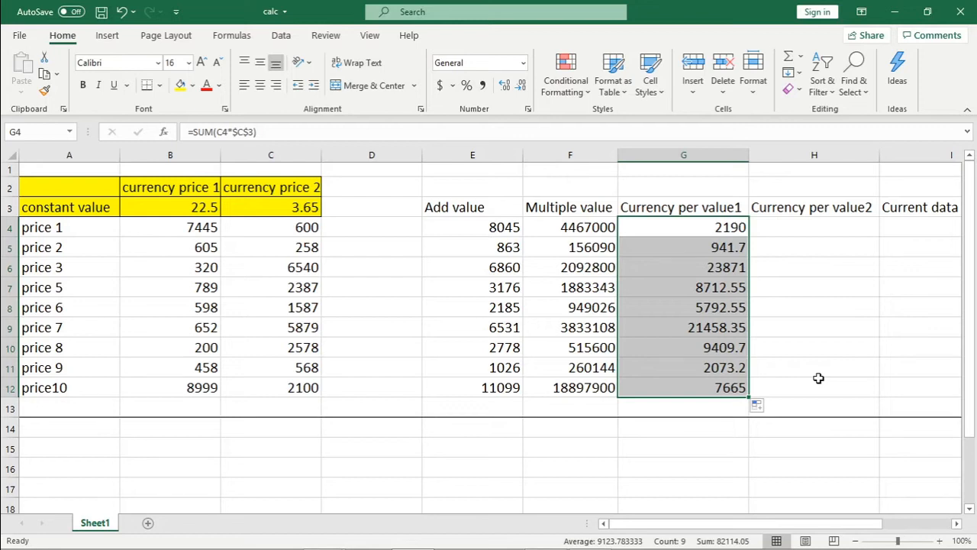
Enter the formula =sum(B4+B3) in cell H4 under Currency per value2.
left_click(827, 228)
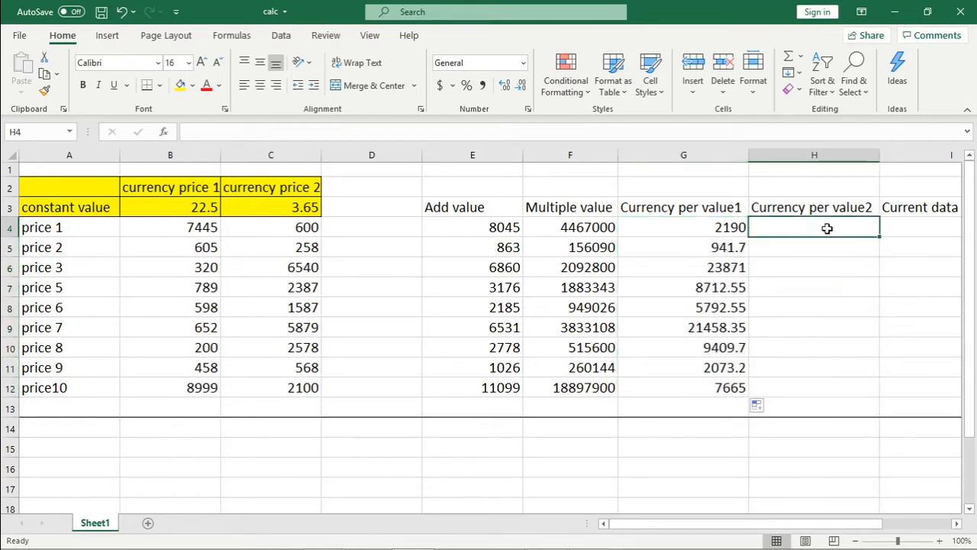
type("=")
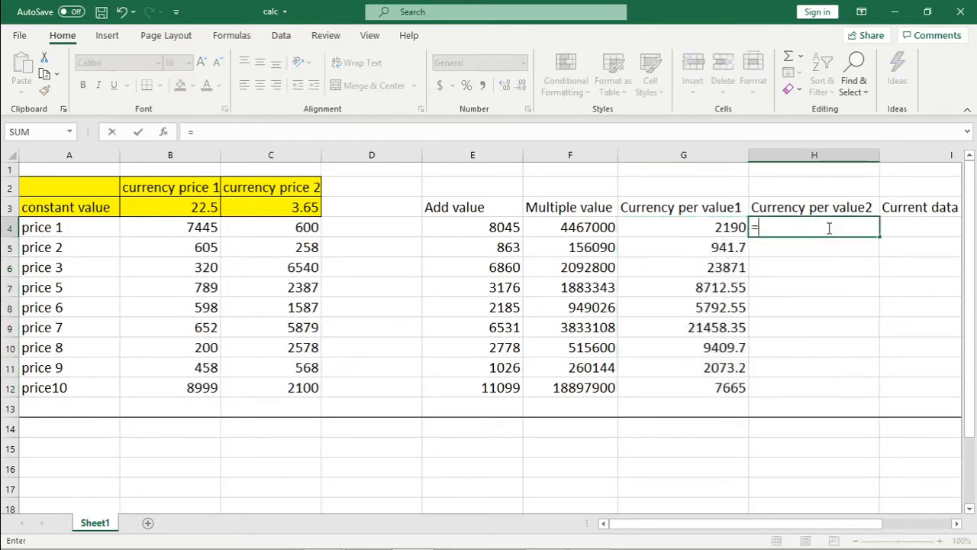
type("sum")
key("BackSpace")
key("BackSpace")
key("BackSpace")
type("sum")
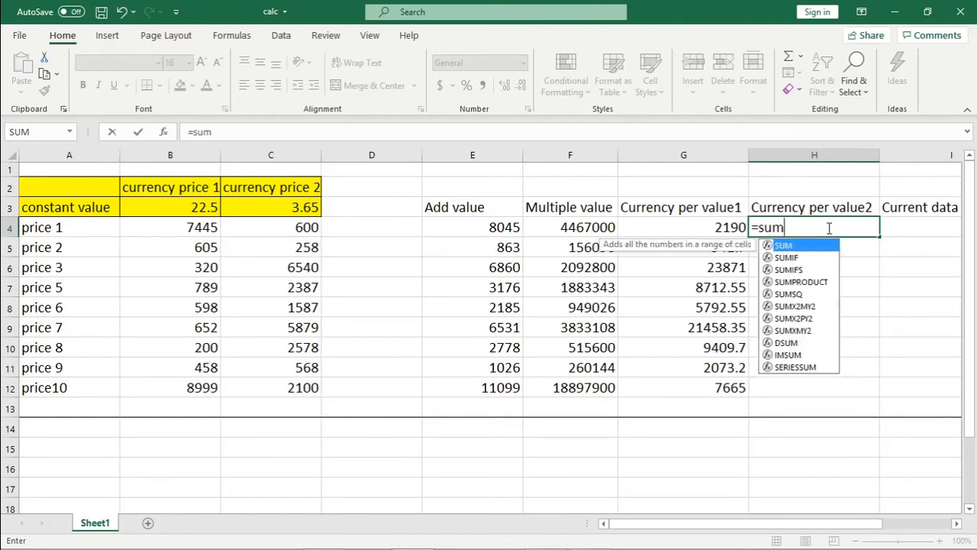
type("(")
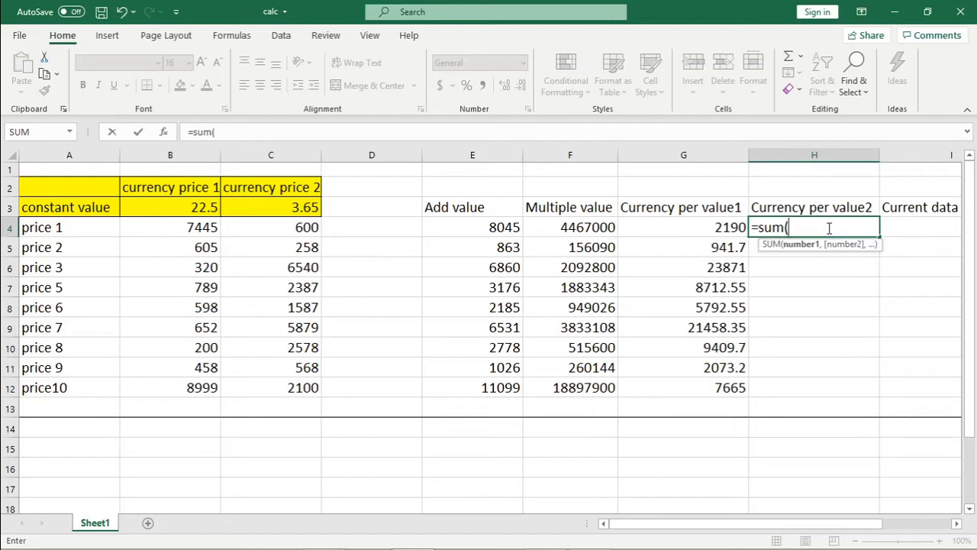
left_click(201, 227)
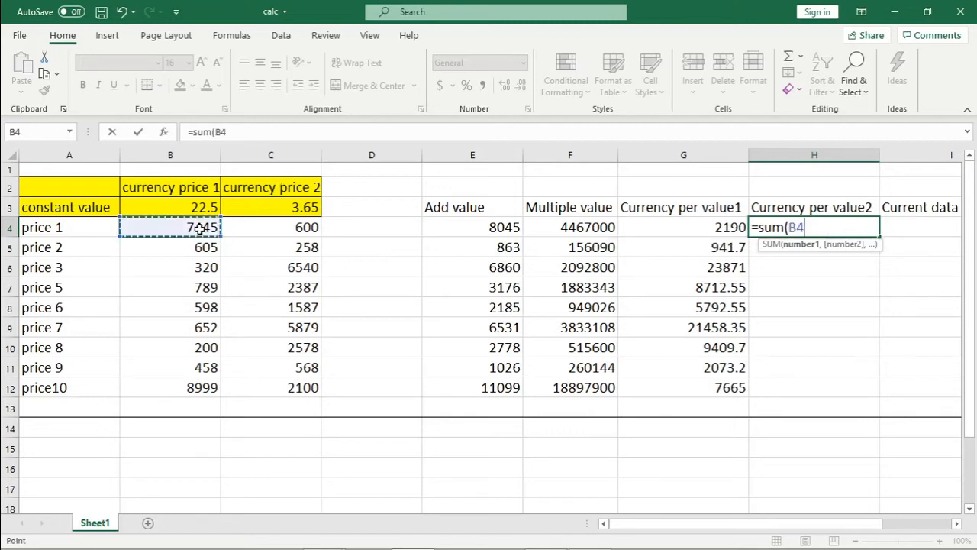
type("+")
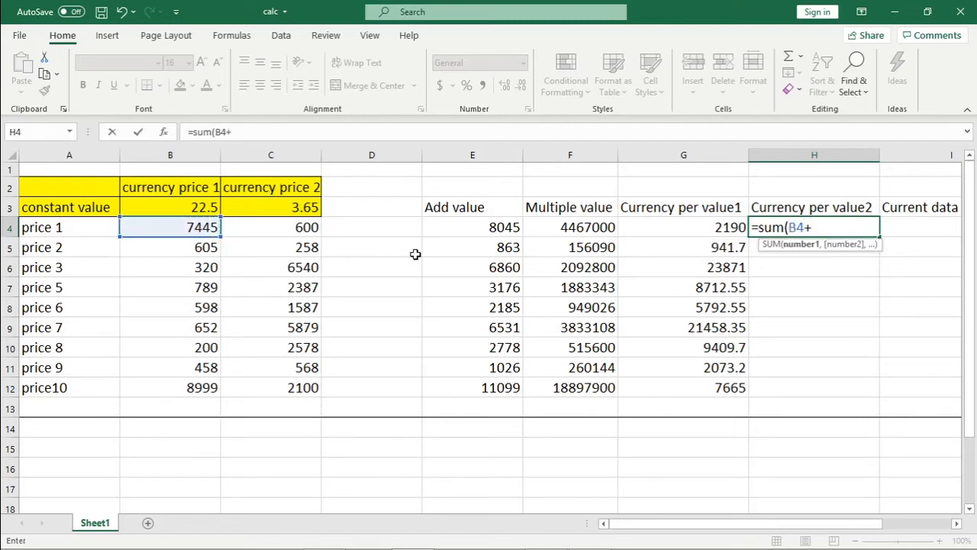
left_click(206, 214)
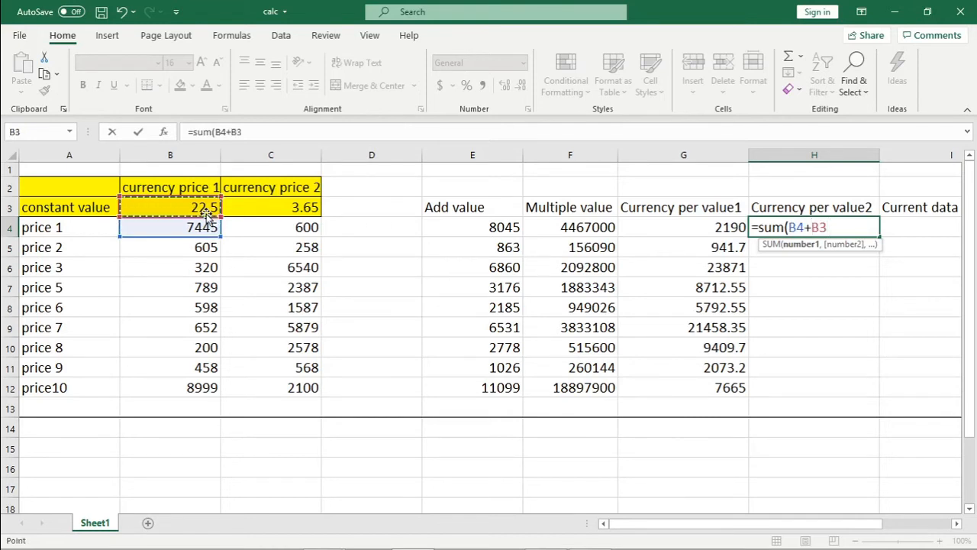
type(")")
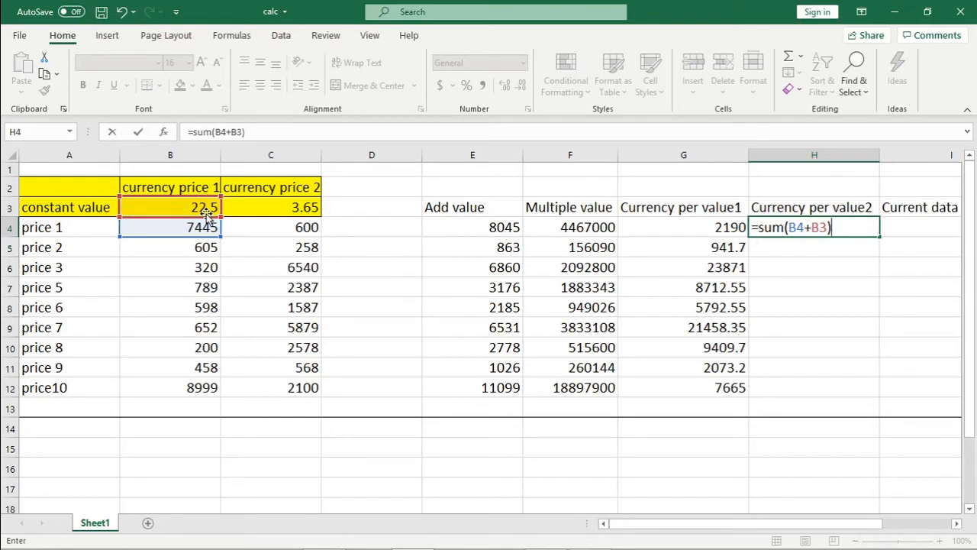
left_click(793, 251)
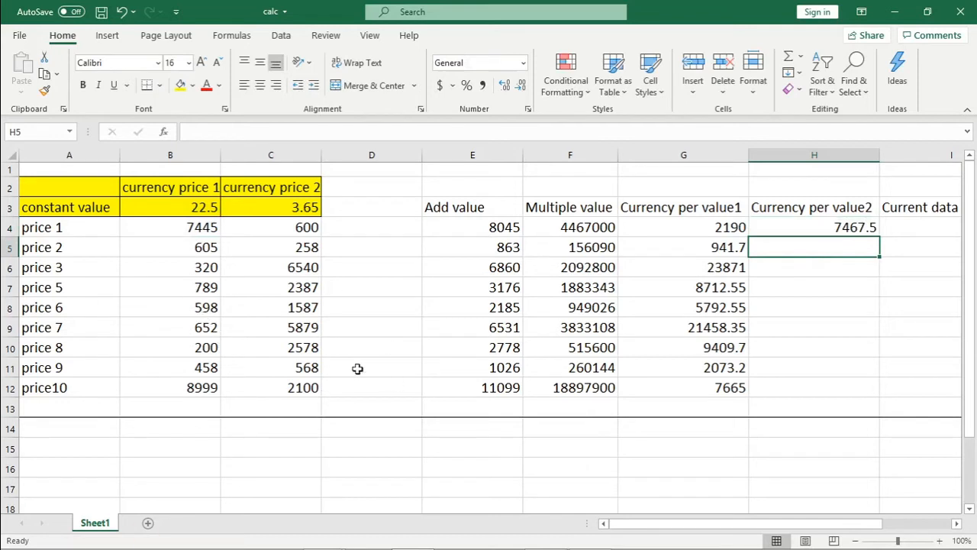
Make the B3 constant an absolute reference in cell H4, so the formula reads =SUM(B4+$B$3).
left_click(859, 225)
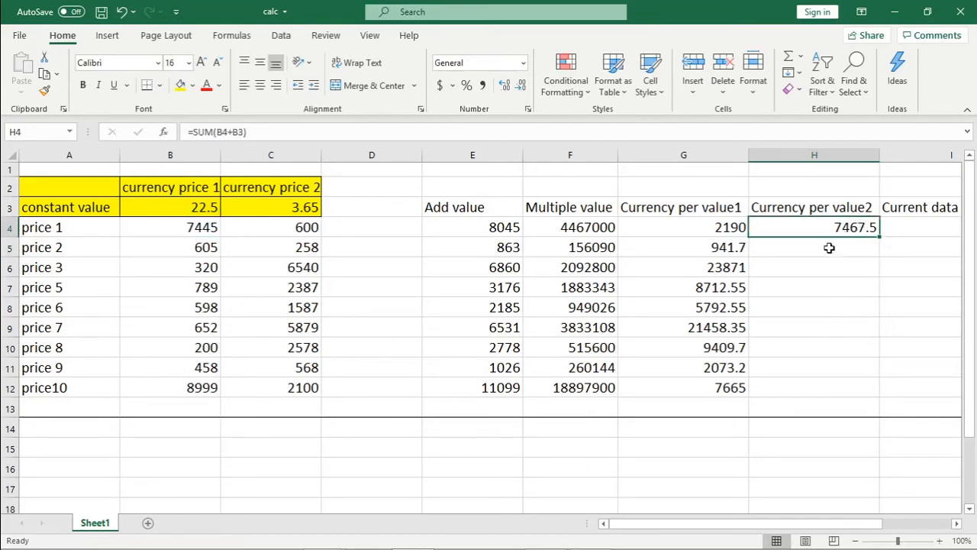
left_click(236, 132)
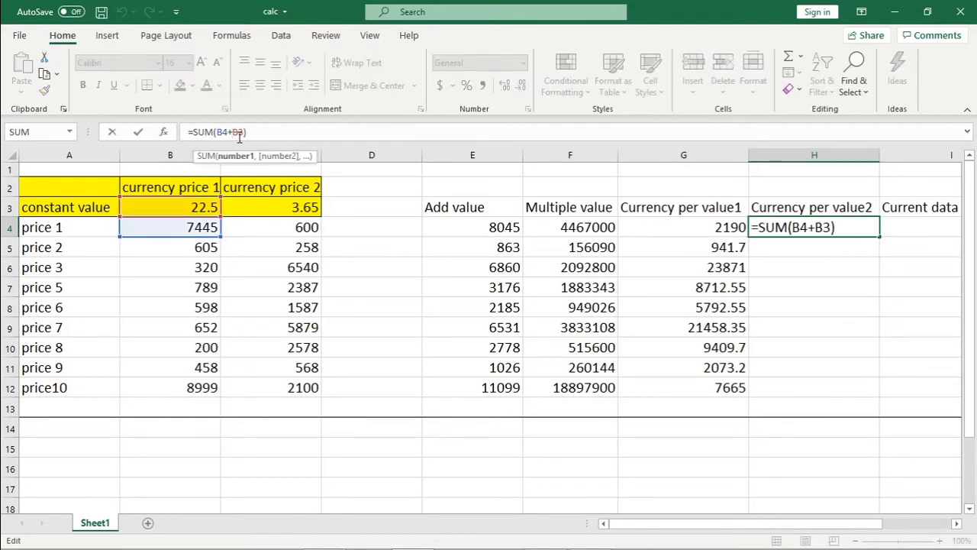
type("$")
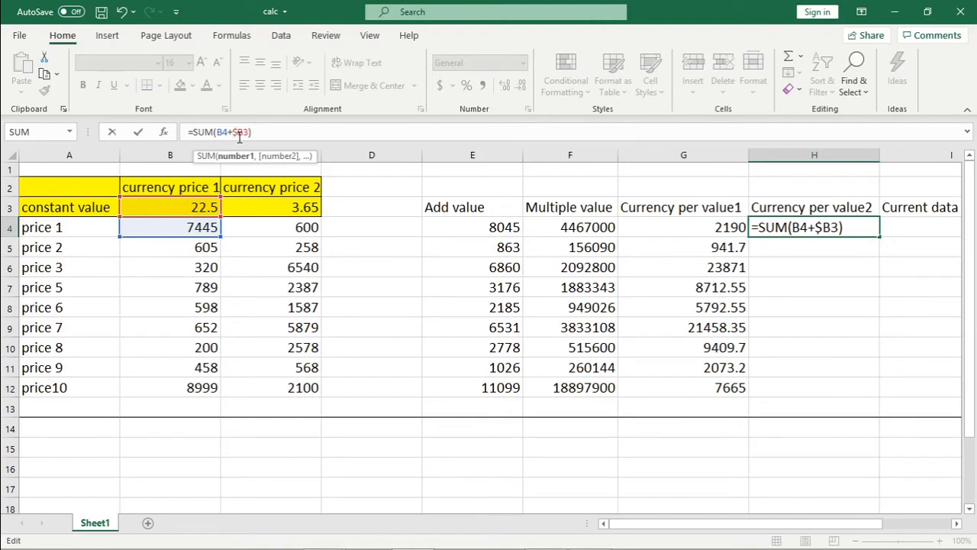
key("Left")
type("$")
key("Return")
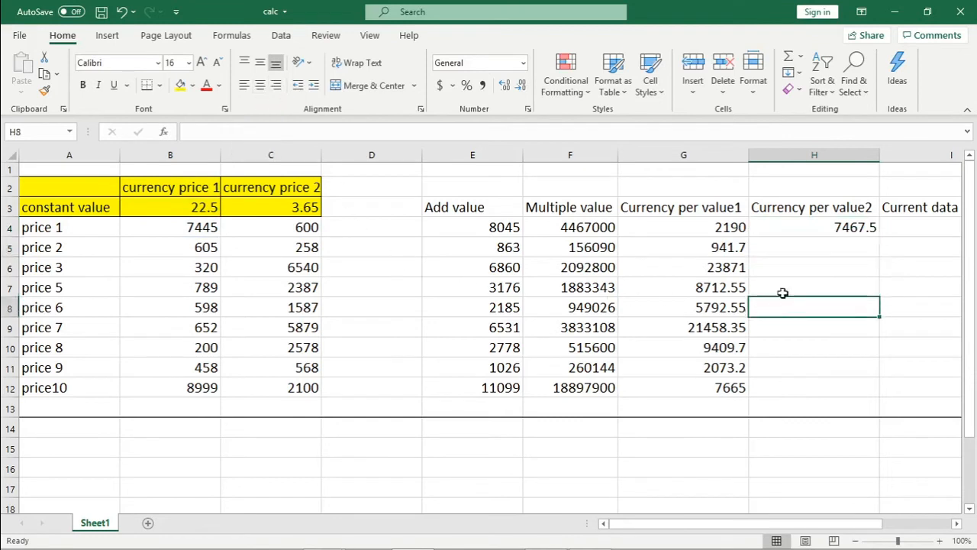
Fill the Currency per value2 formula from H4 down through H12 and deselect the range.
left_click(807, 227)
left_click_drag(879, 238, 869, 393)
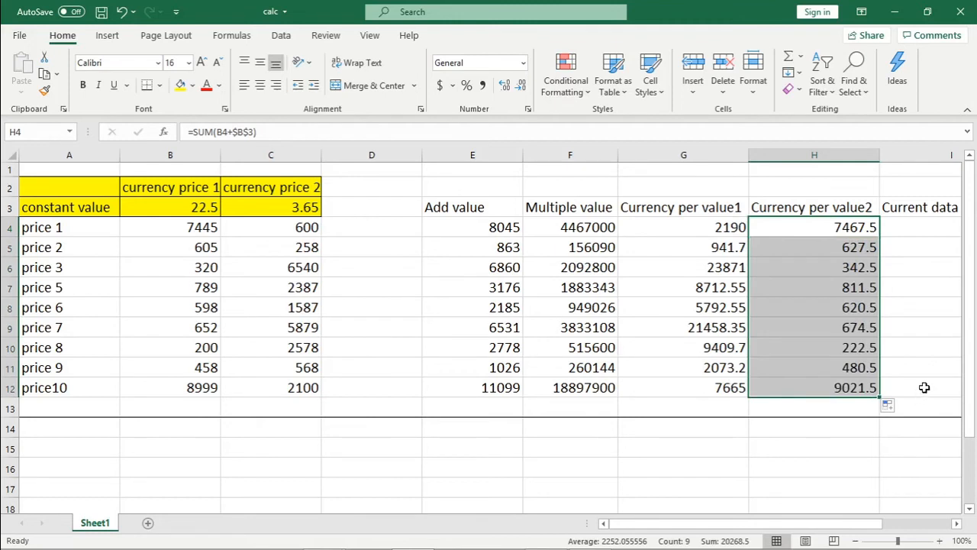
left_click(922, 390)
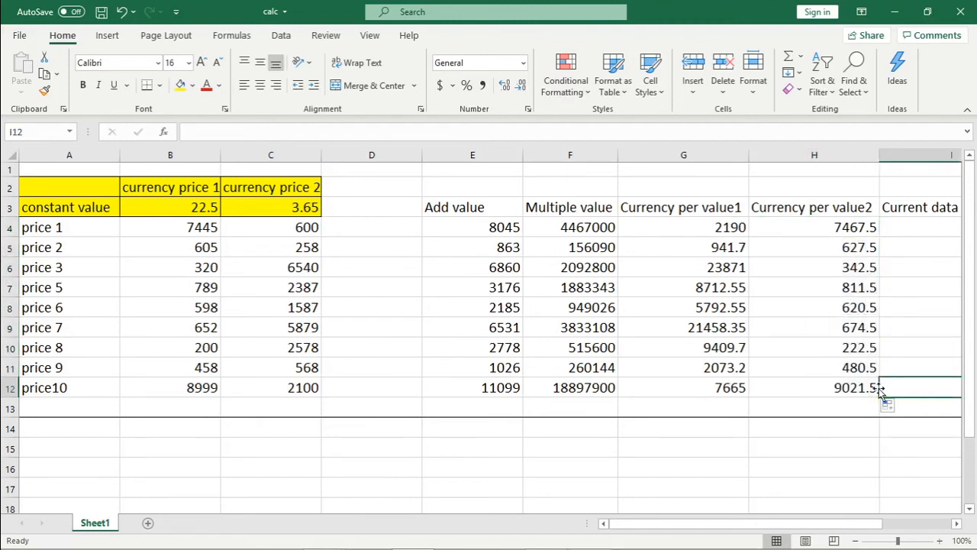
Delete the "Data and Time" text from cell J2, above and beside the Current data and time heading.
left_click(206, 386)
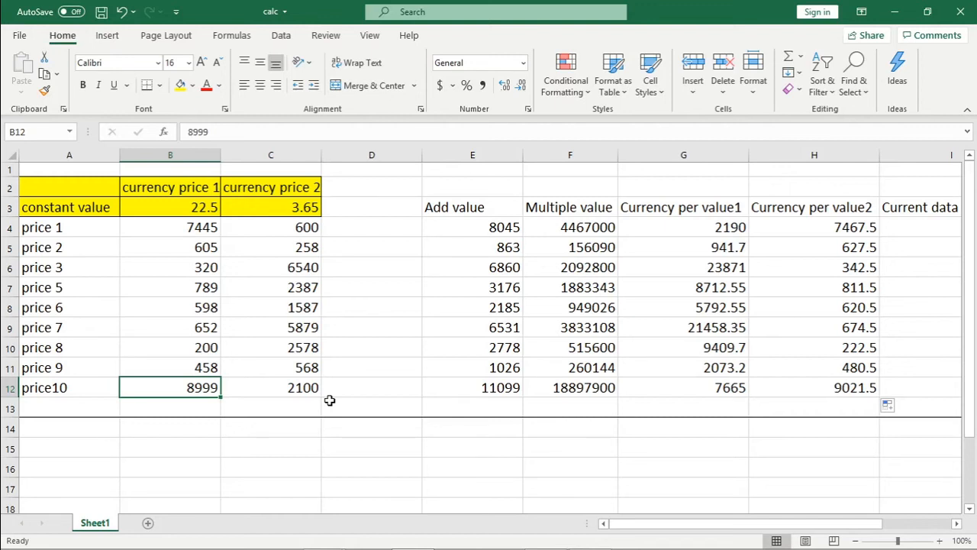
left_click(484, 310)
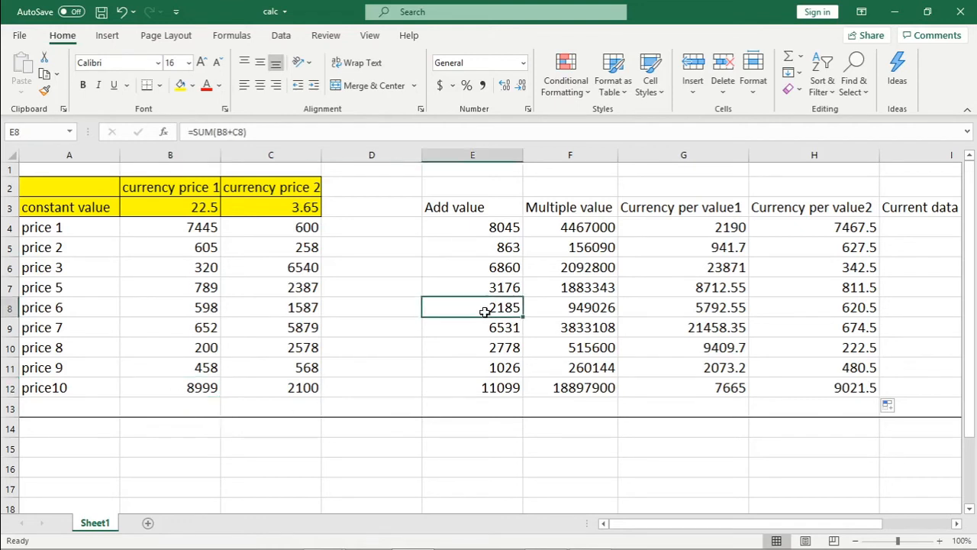
key("Right")
key("Right")
key("Right")
key("Right")
key("Right")
key("Right")
key("Left")
key("Left")
key("Left")
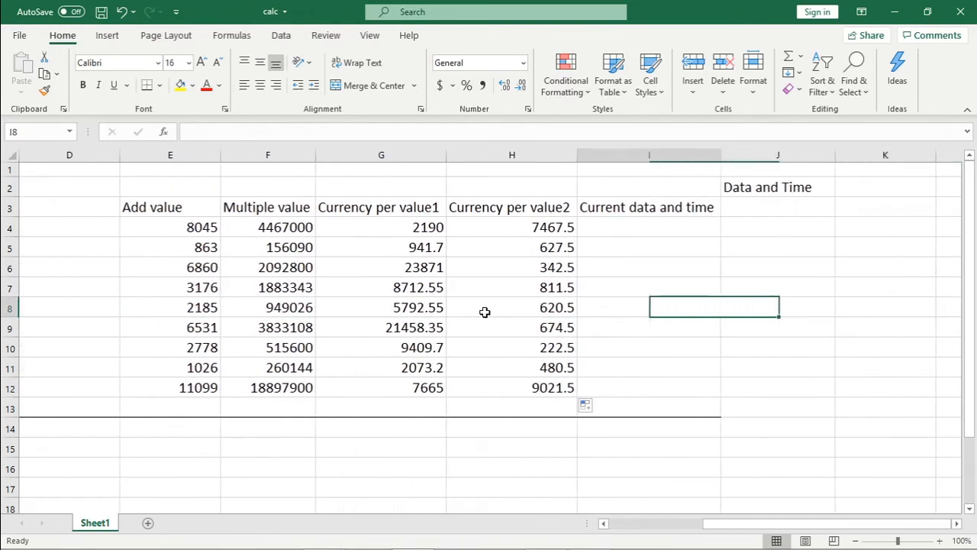
key("Right")
key("Up")
key("Up")
key("Up")
key("Up")
key("Up")
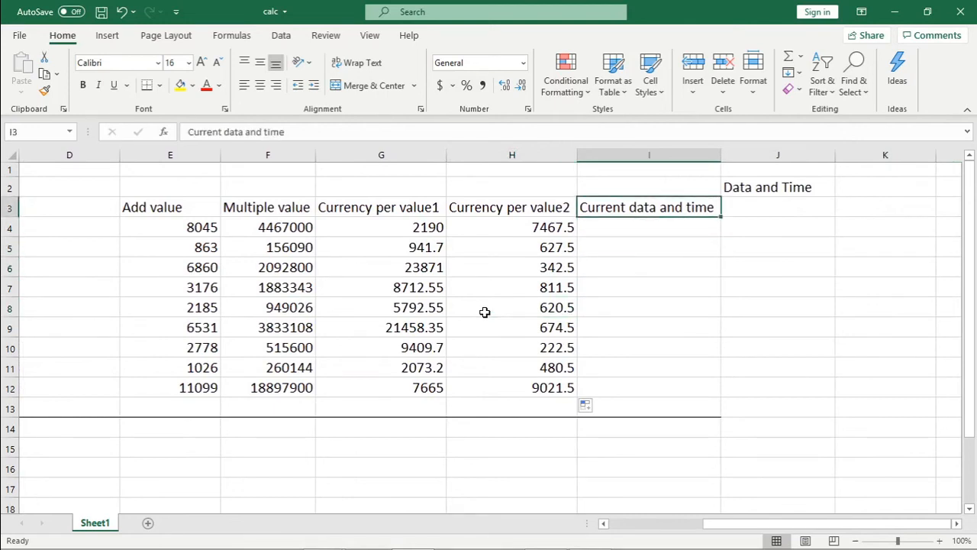
left_click(770, 187)
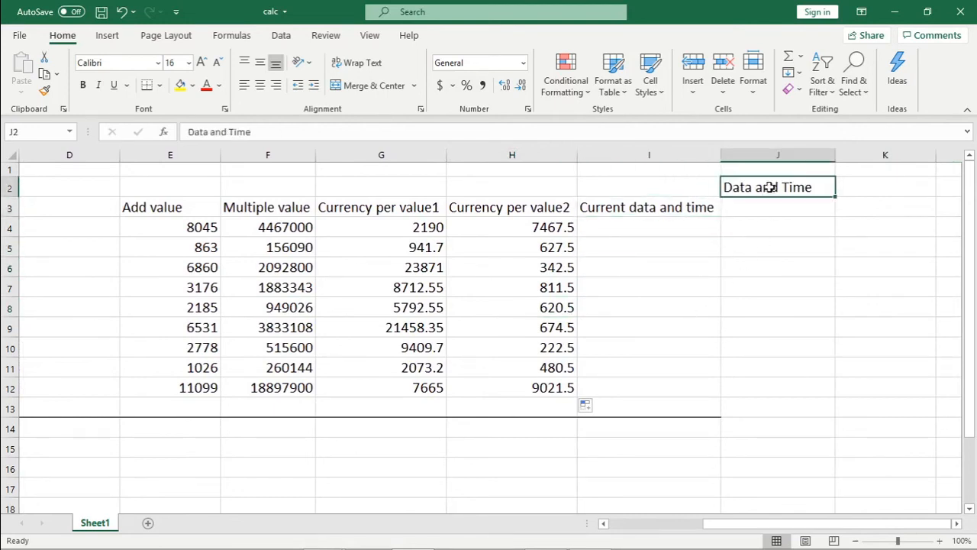
key("Delete")
Enter the formula =now() in cell I4 under Current data and time.
left_click(639, 236)
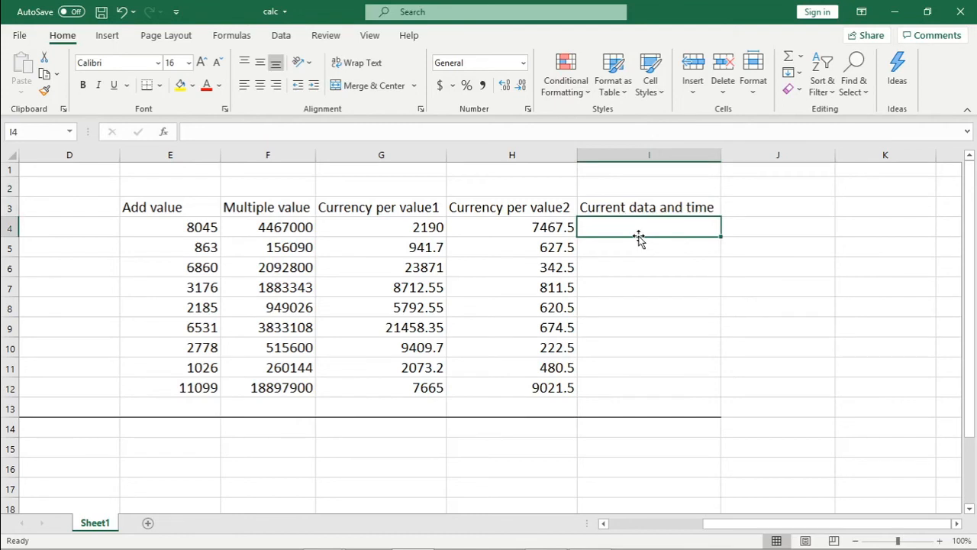
type("=")
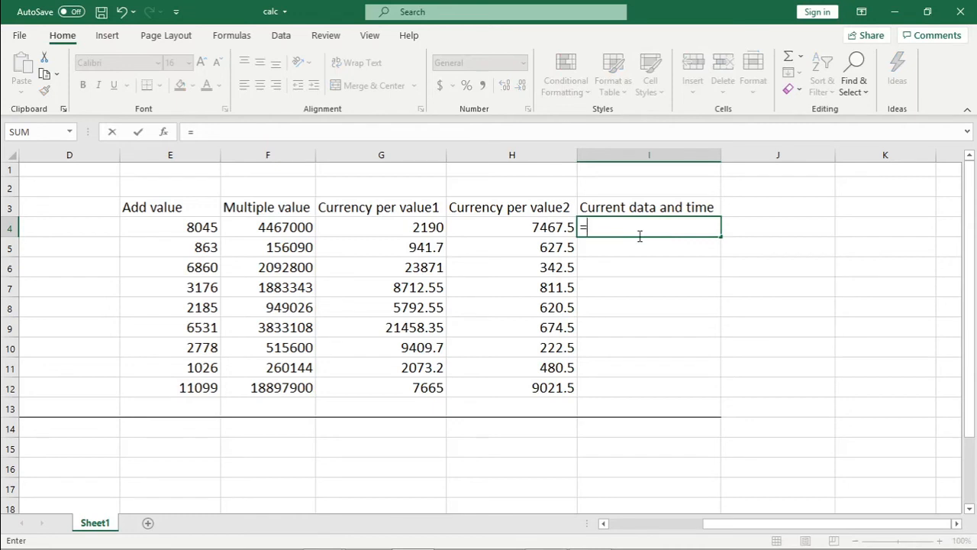
type("now")
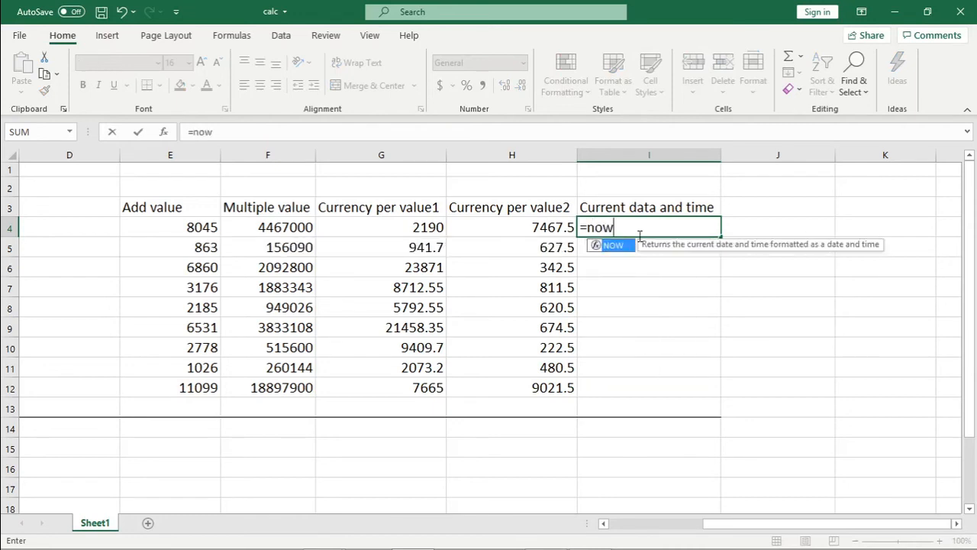
type("()")
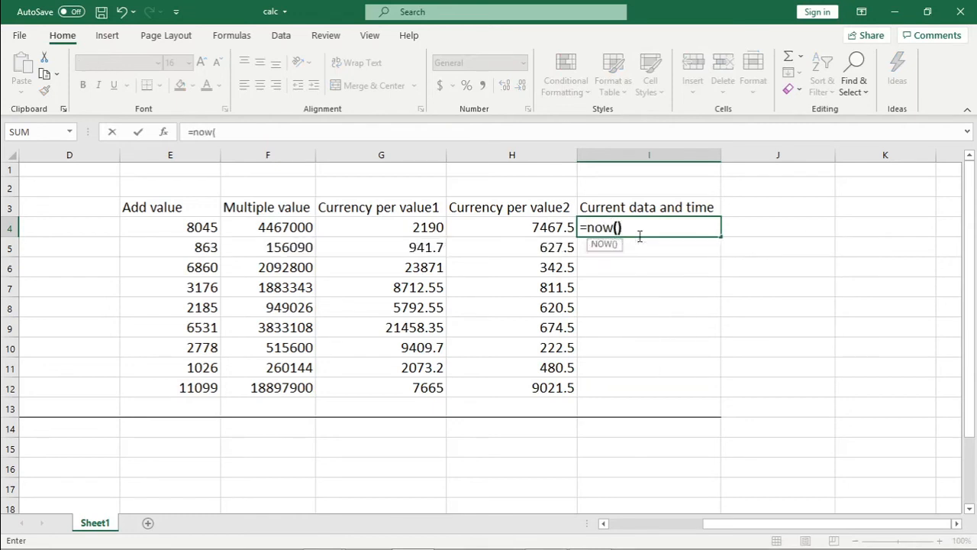
key("Return")
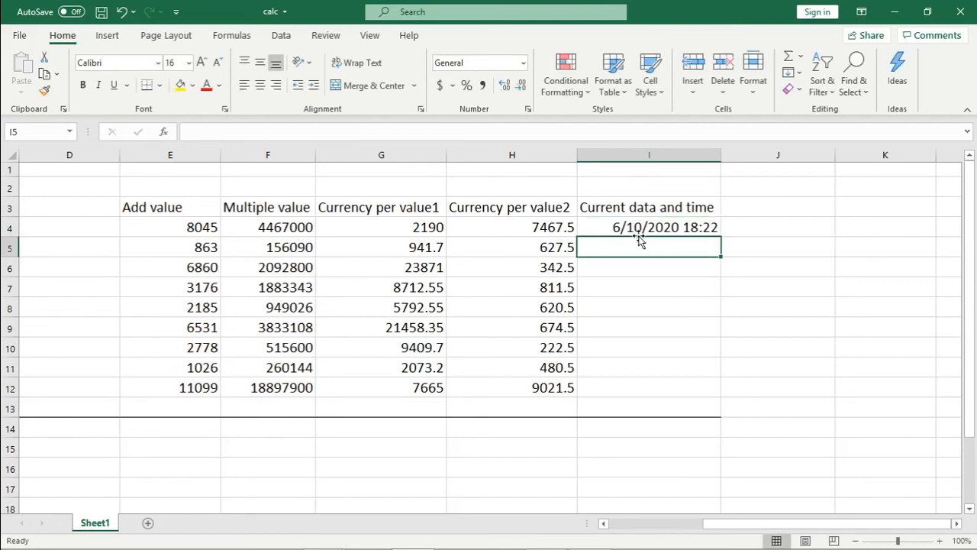
Fill the Current data and time formula from I4 down through I12 and deselect the range.
left_click(718, 232)
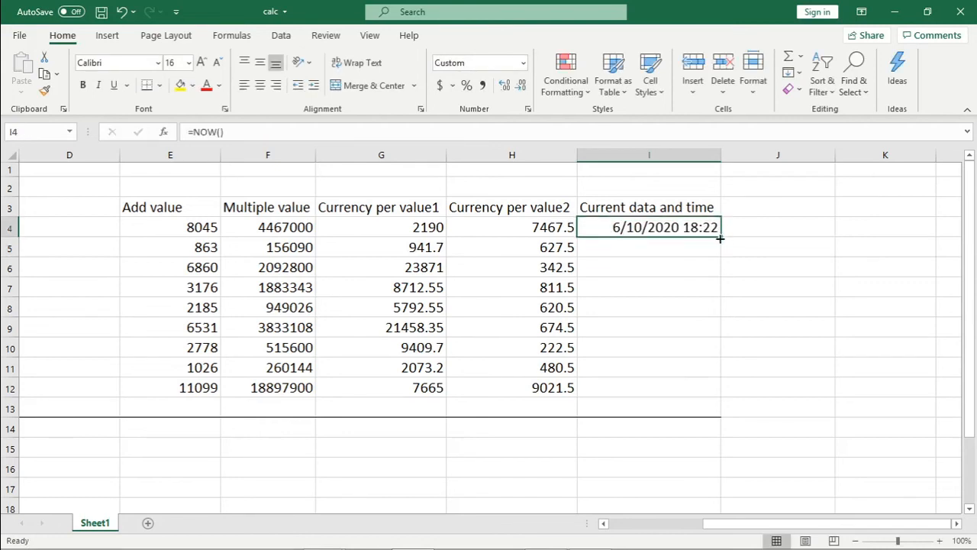
left_click_drag(720, 239, 720, 395)
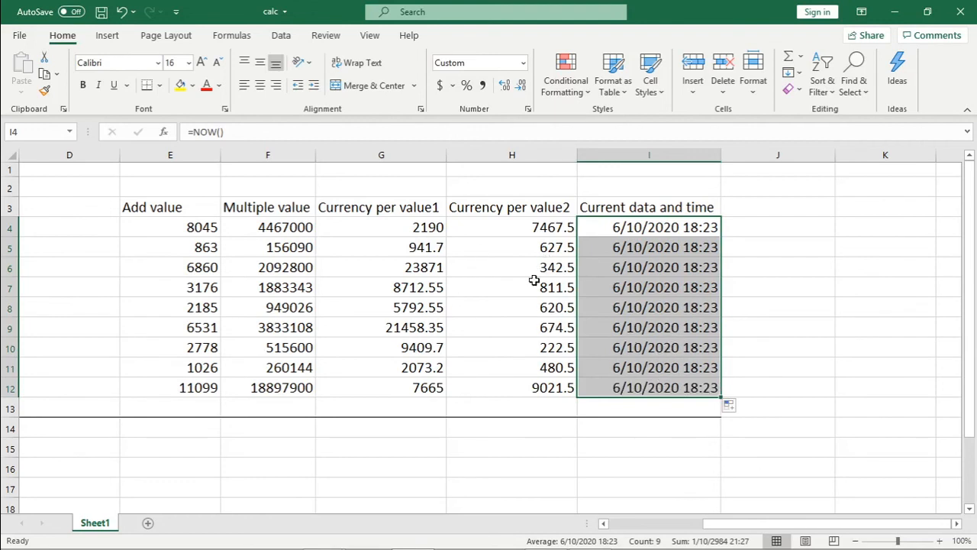
left_click(668, 327)
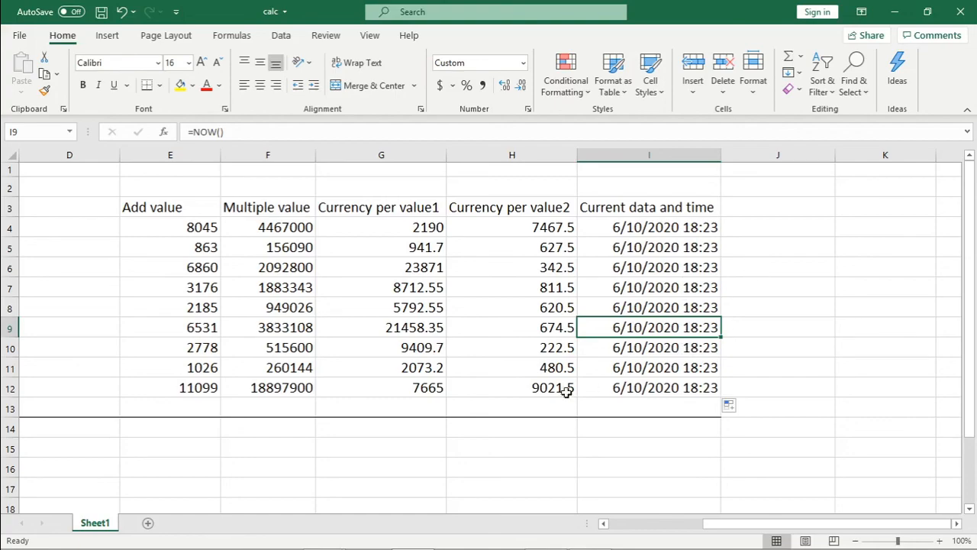
Erase the letter A from the entry in cell G16 below the table.
left_click(484, 344)
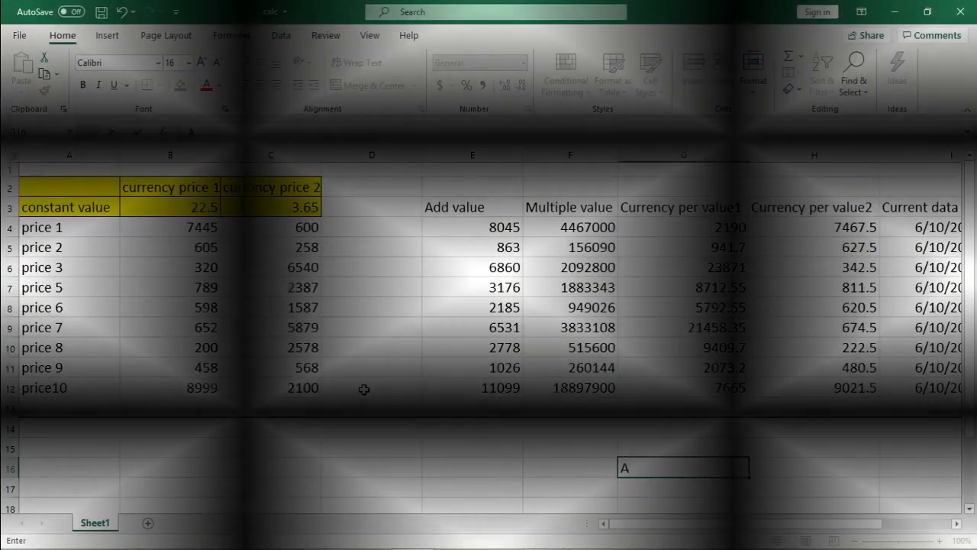
key("BackSpace")
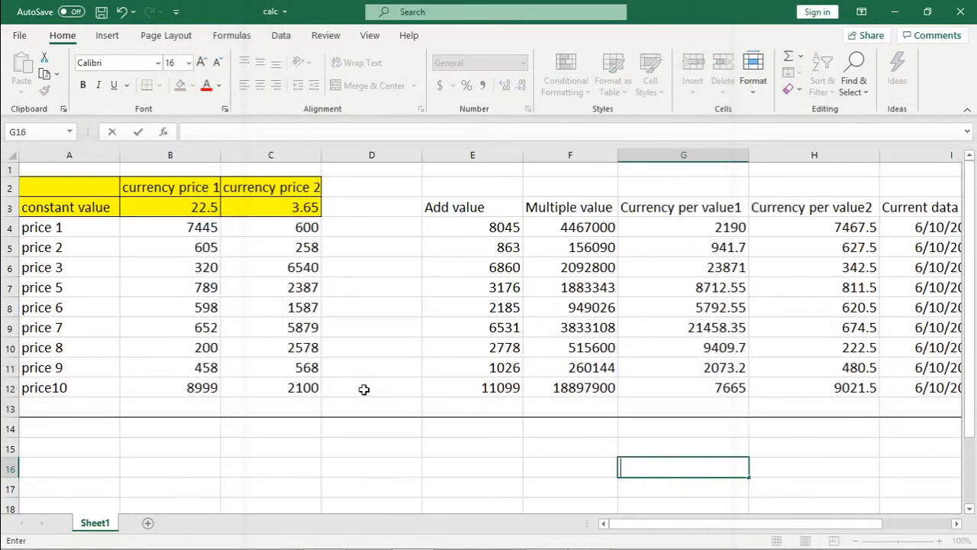